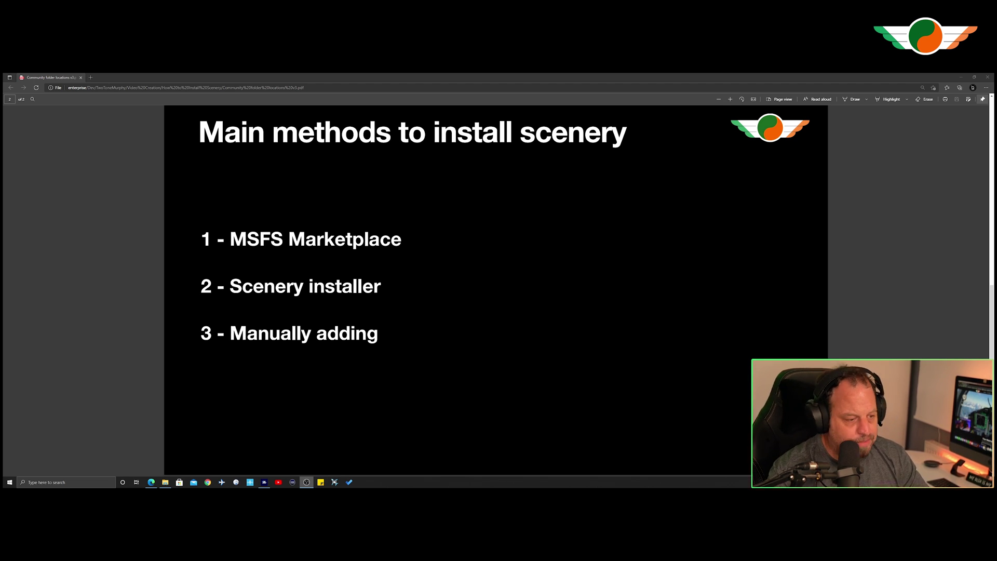
Filter the Marketplace full catalog to Airports and wishlist CYLW Kelowna International Airport.
click(264, 483)
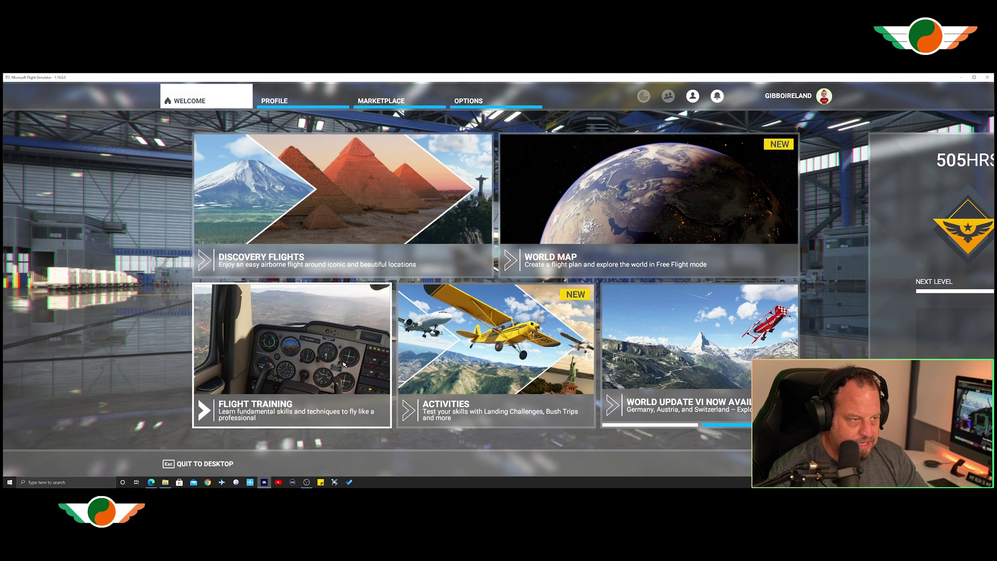
click(380, 101)
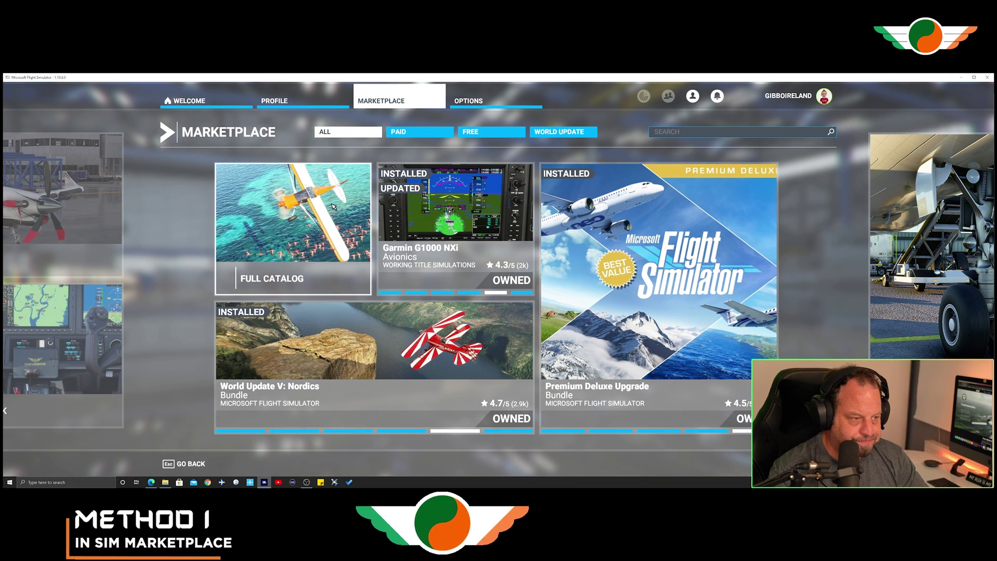
click(311, 211)
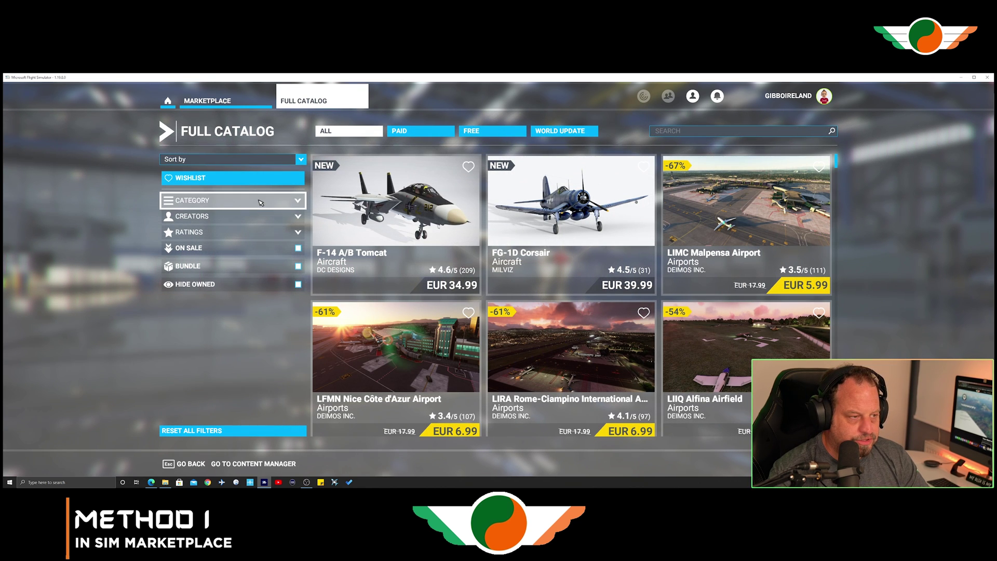
click(261, 203)
click(241, 218)
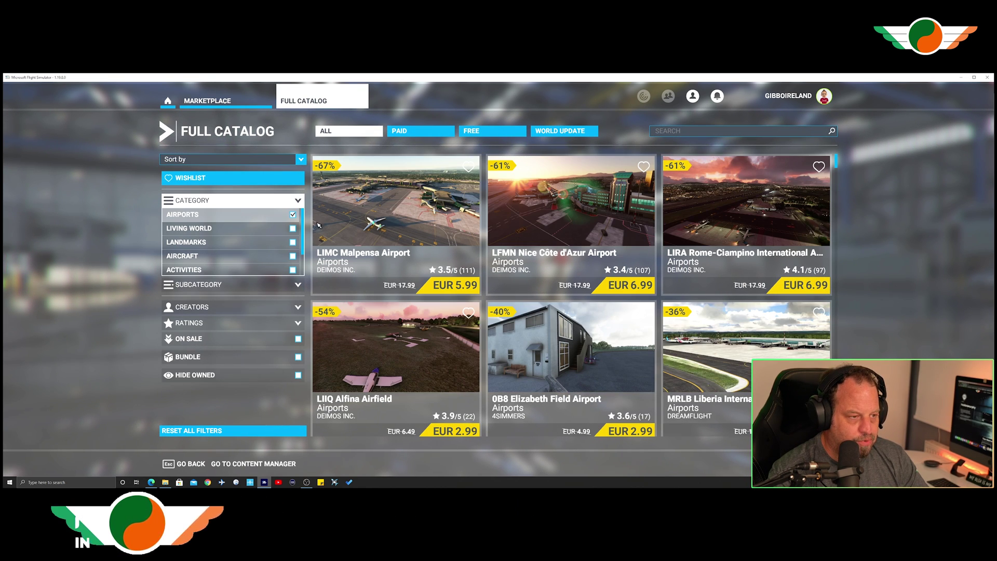
scroll(488, 240, down, 10)
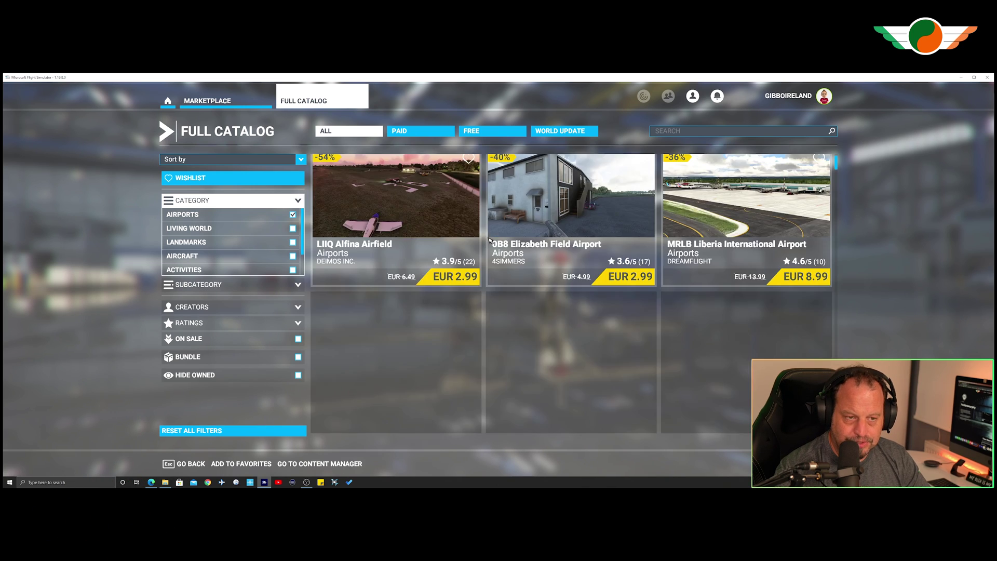
scroll(488, 240, down, 10)
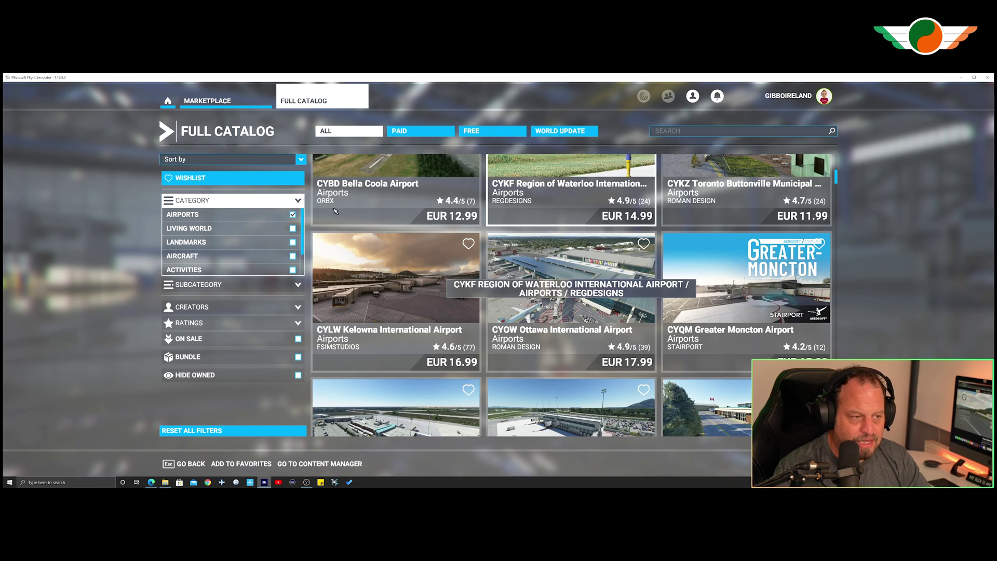
click(468, 243)
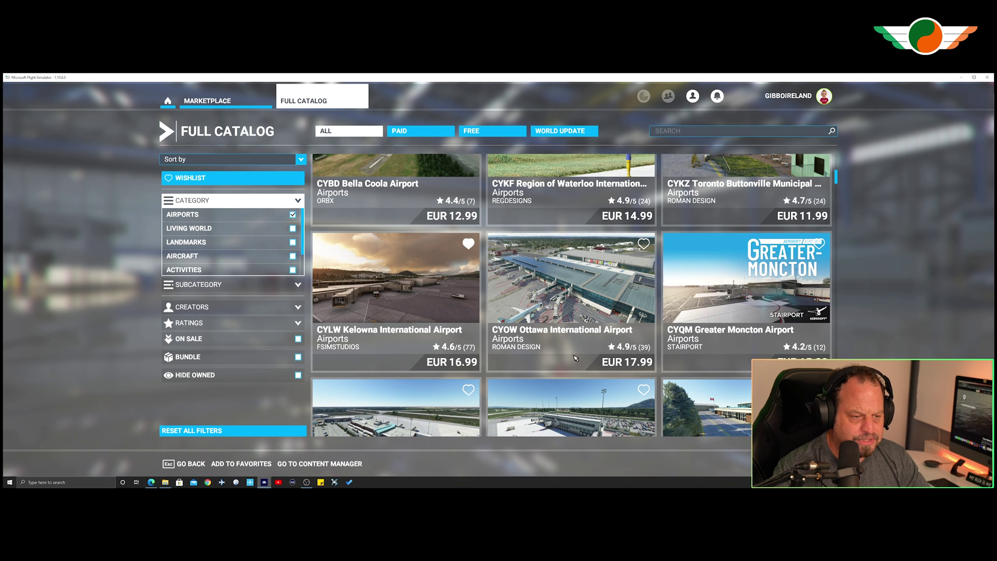
Narrow the catalog to free airports and open the EDLP Paderborn-Lippstadt Airport page.
scroll(466, 343, down, 5)
scroll(466, 343, down, 3)
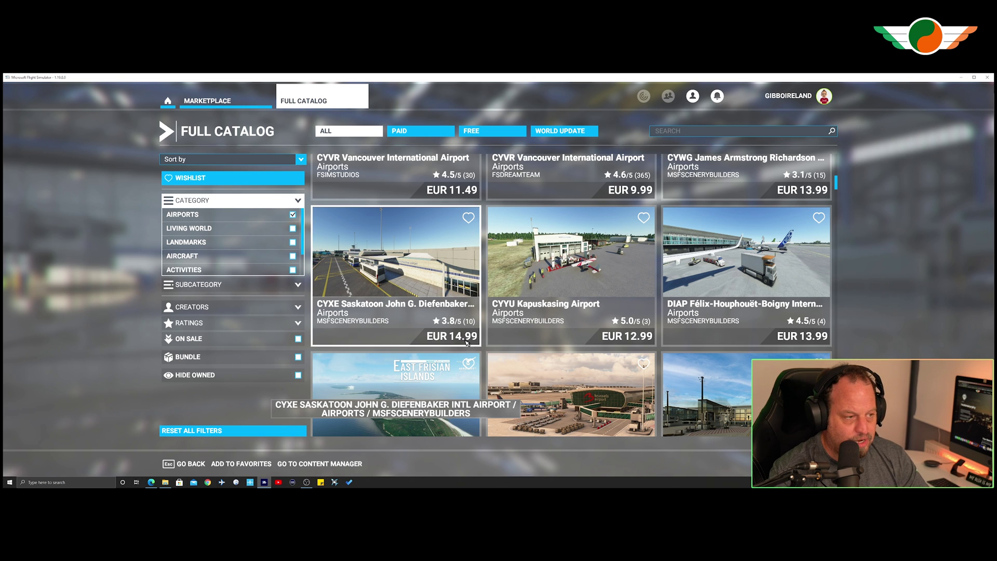
click(479, 132)
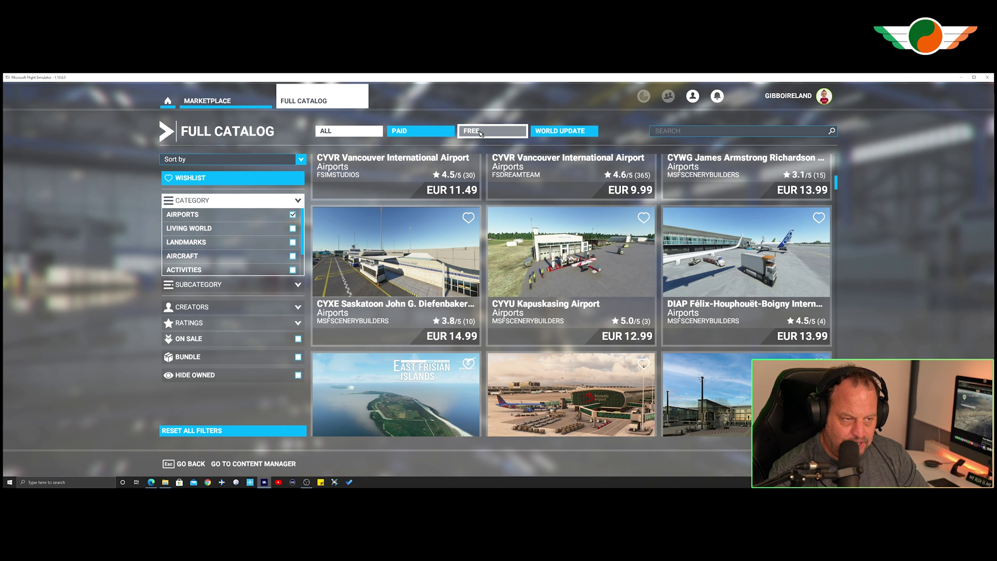
click(199, 202)
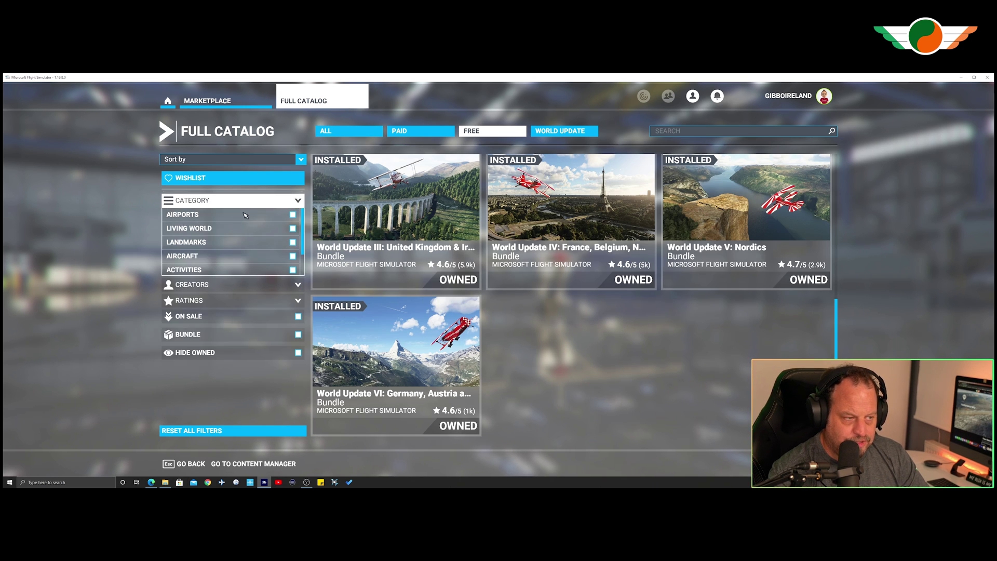
click(245, 215)
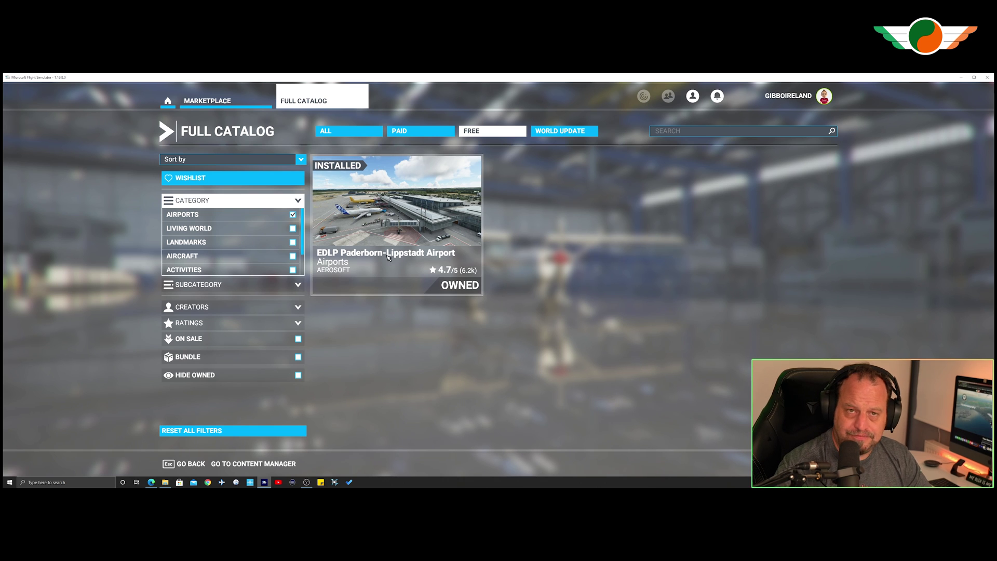
click(387, 257)
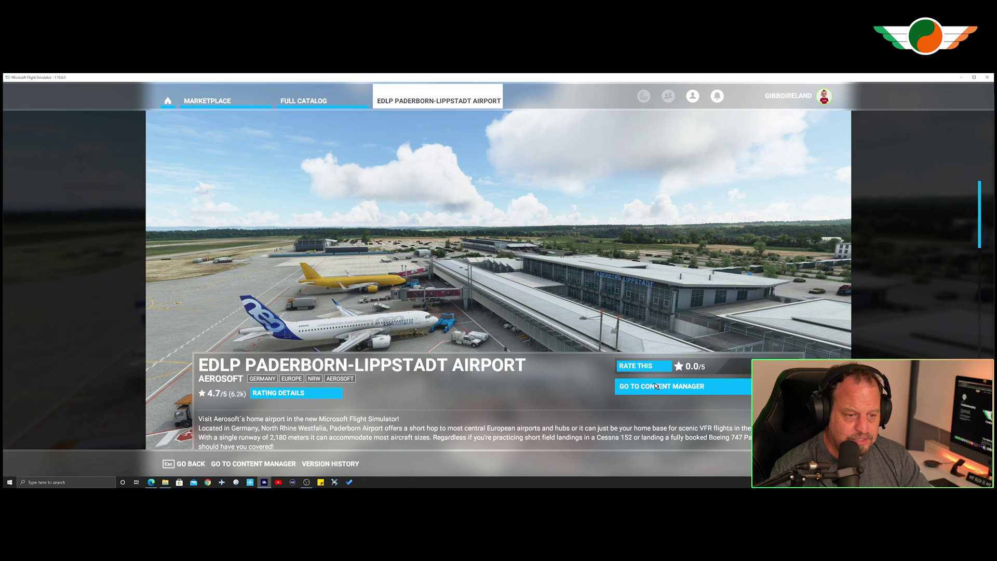
Select the installed EDLP Paderborn-Lippstadt package in Content Manager and show its OneStore folder in File Explorer.
click(655, 386)
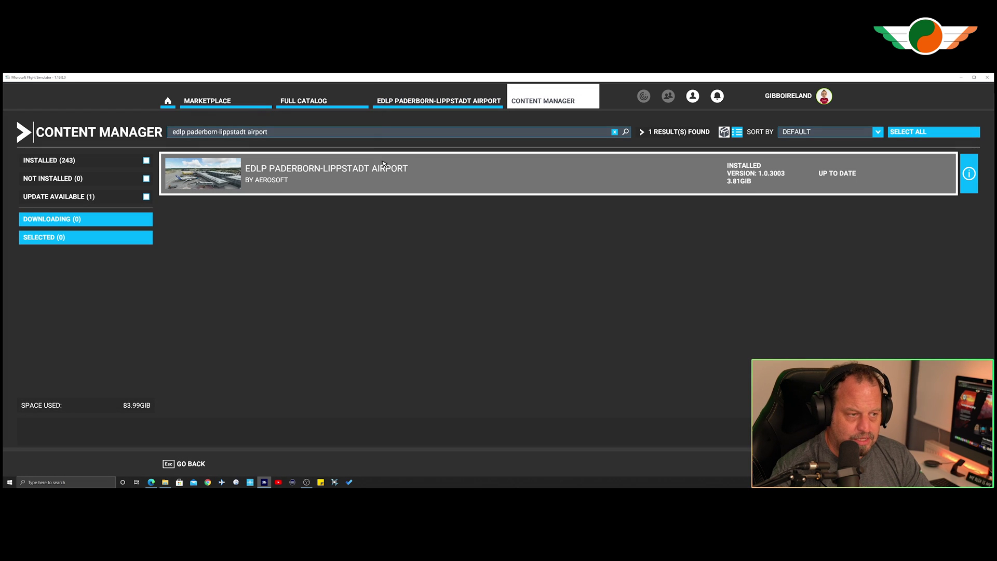
click(596, 180)
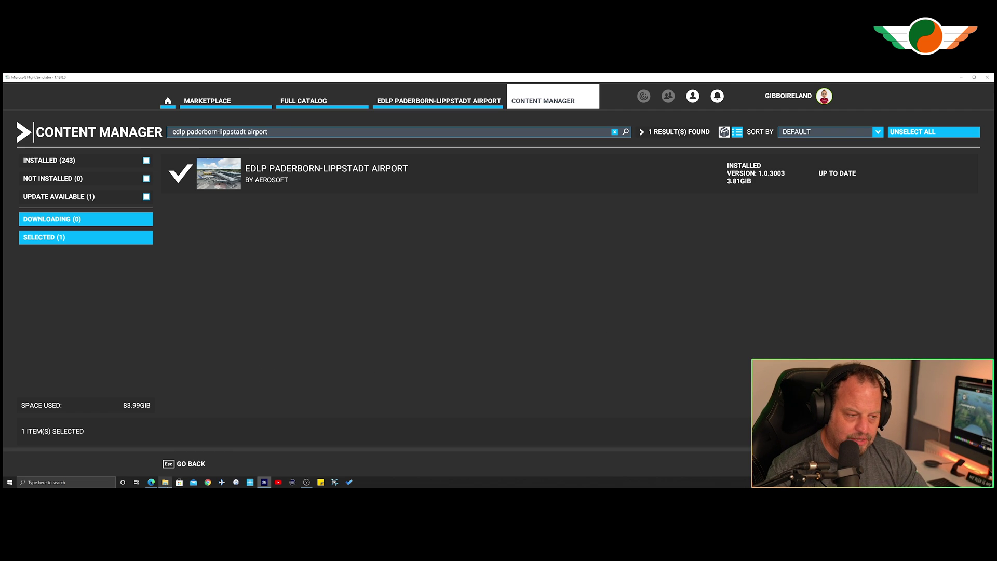
click(165, 482)
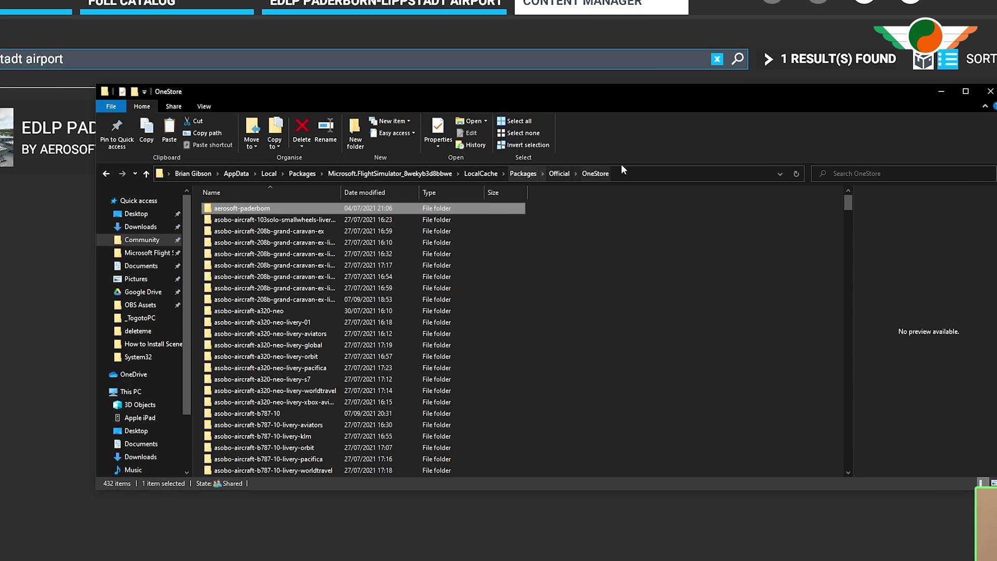
Reveal the OneStore folder path and view the aerosoft-paderborn folder's properties, then close them.
click(618, 178)
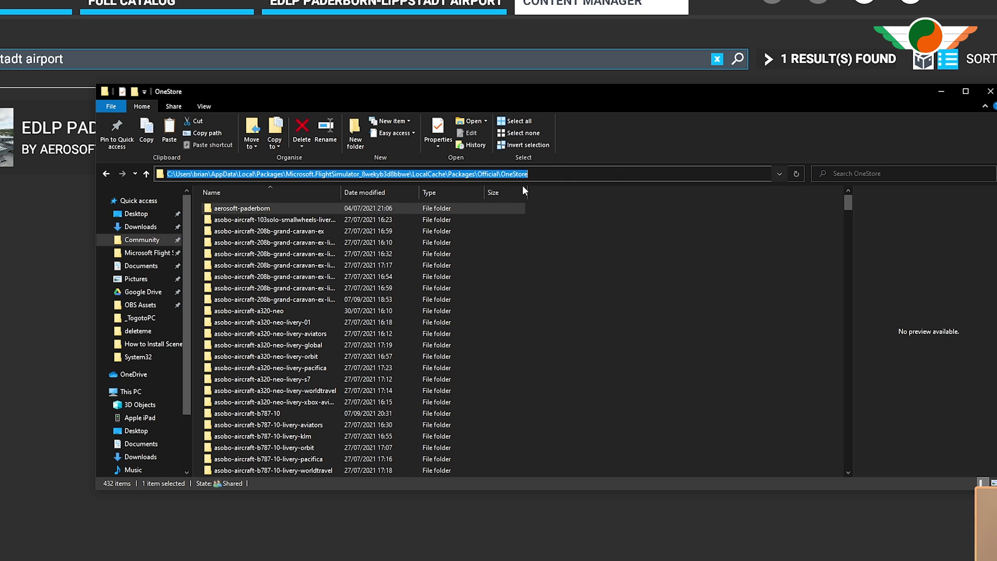
click(274, 207)
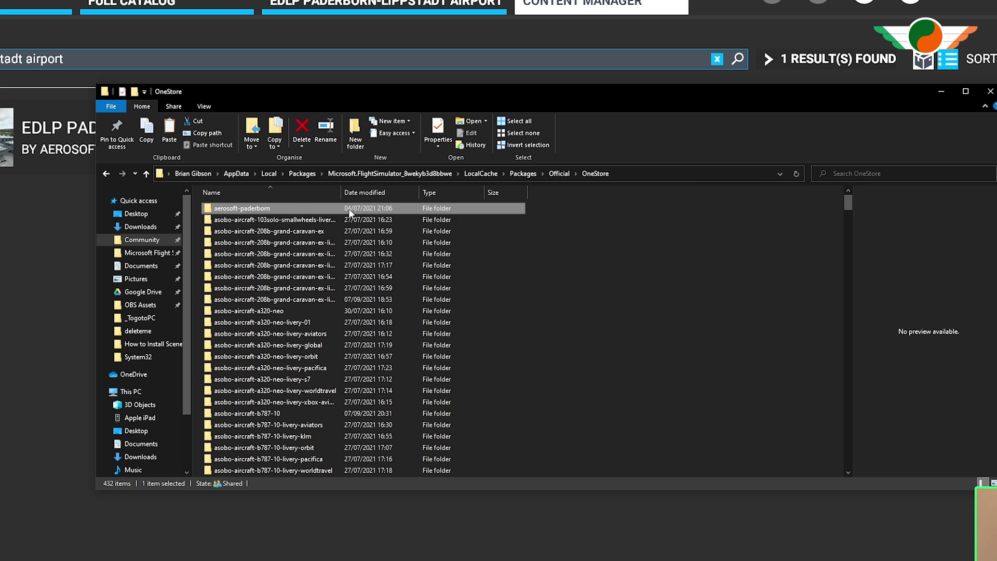
right_click(272, 207)
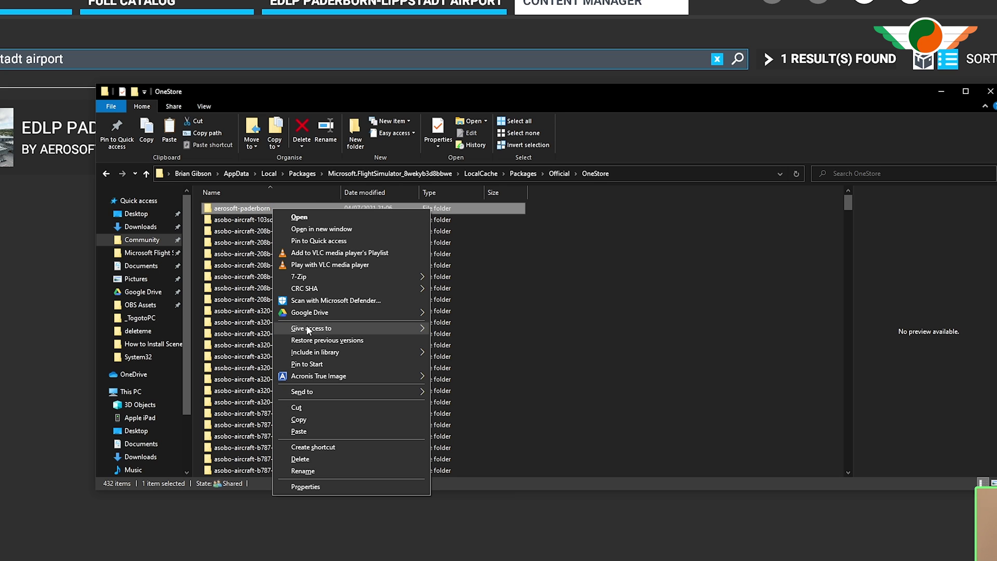
click(343, 484)
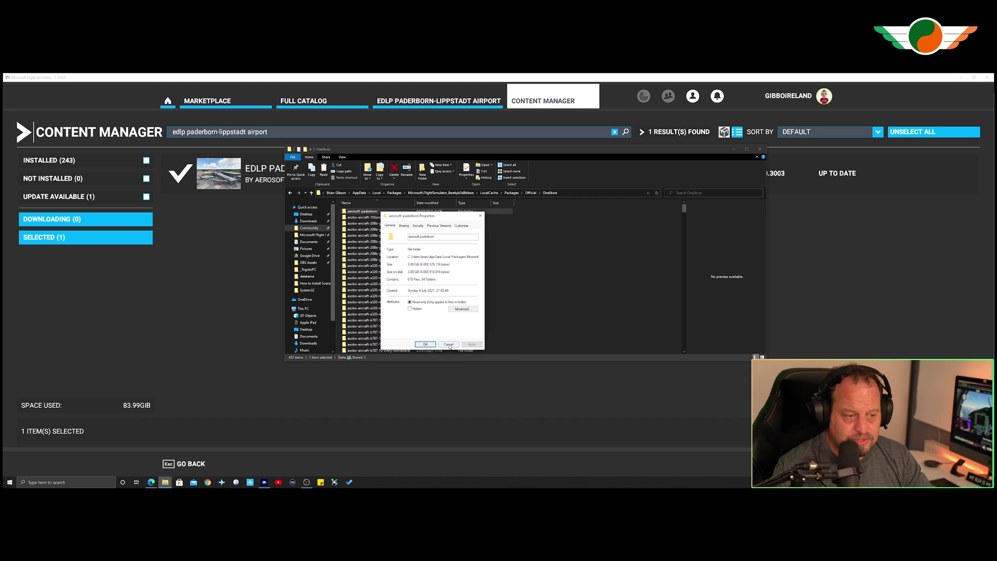
click(449, 345)
Switch from File Explorer back to Flight Simulator.
click(468, 382)
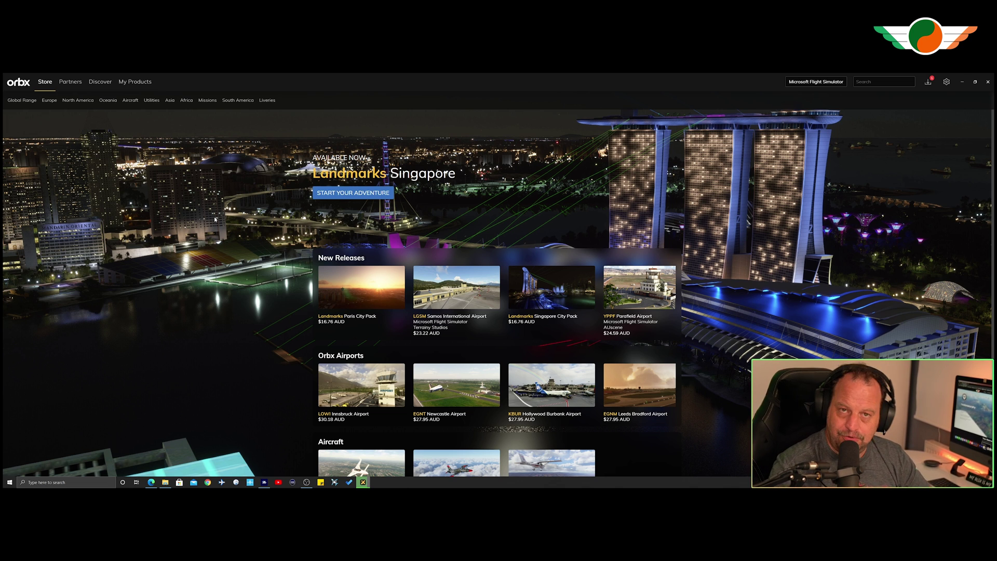
Open OG20 Fairways Airport from My Products in Orbx and start its installation.
click(134, 82)
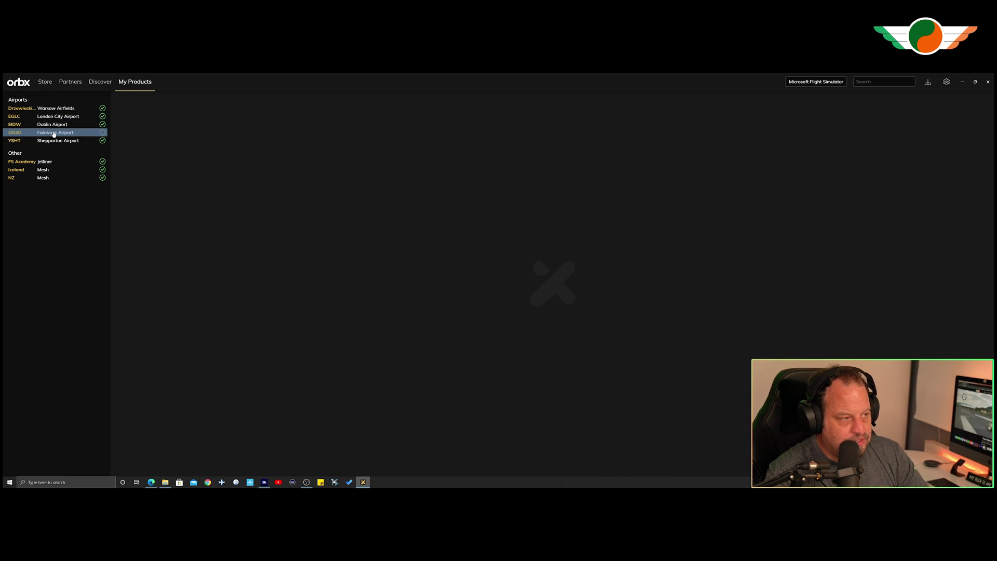
click(88, 135)
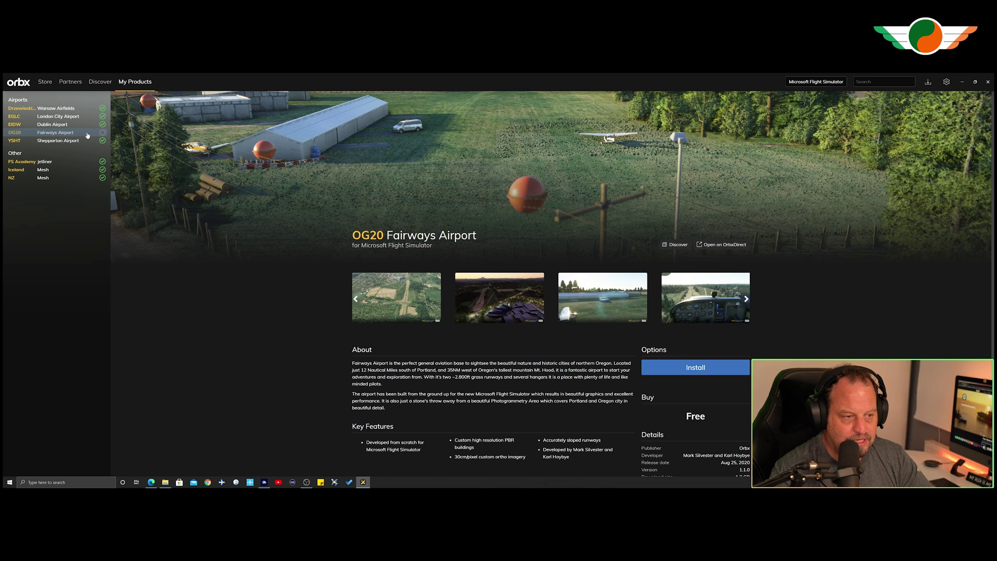
scroll(707, 396, down, 1)
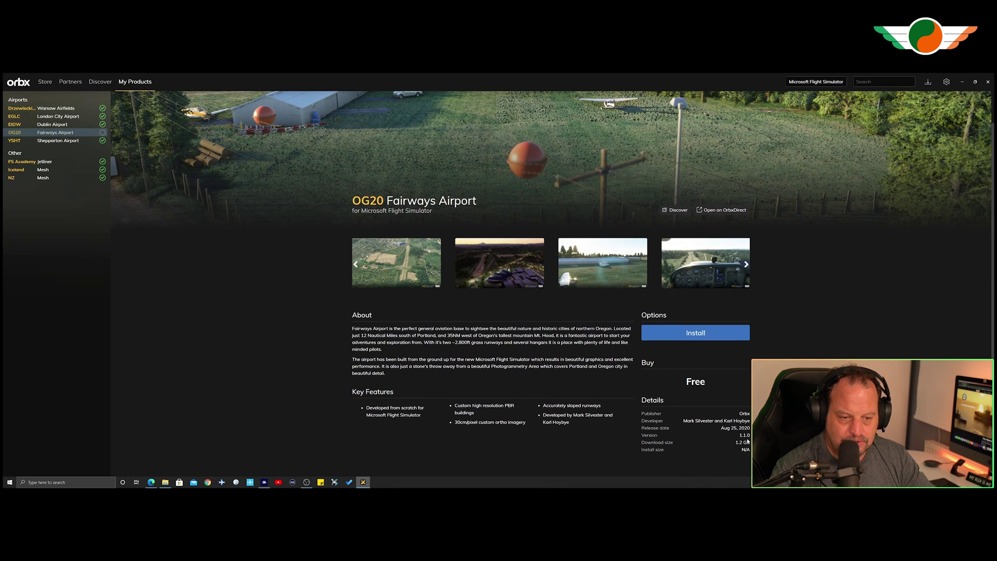
click(689, 335)
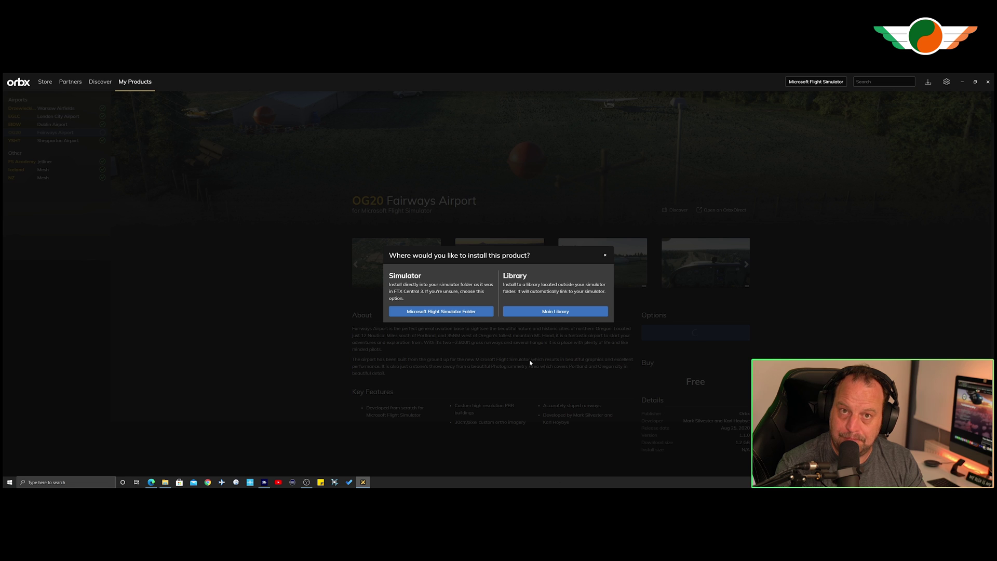
Choose the Microsoft Flight Simulator Folder as the OG20 Fairways Airport install location.
click(443, 311)
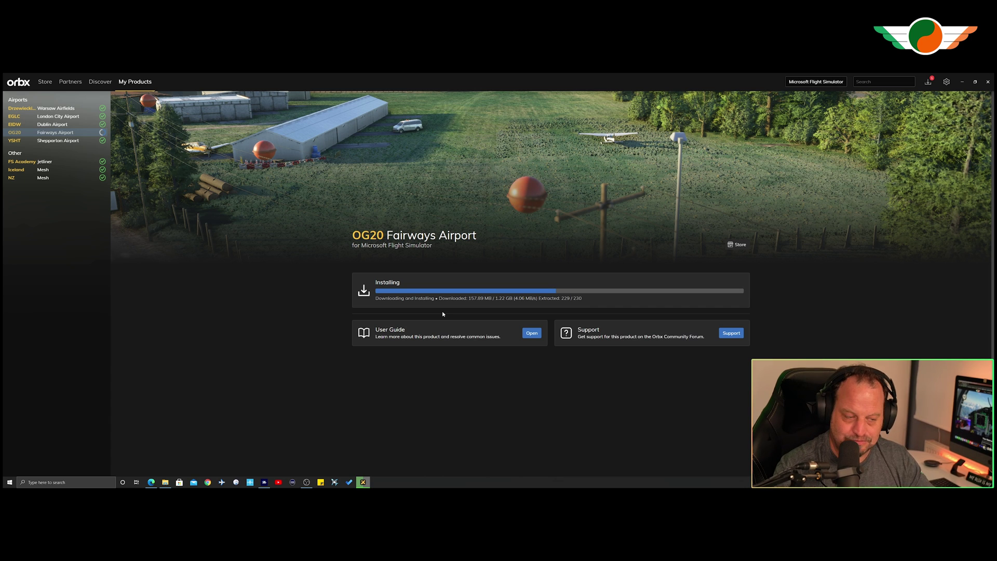
Bring the Community folder window forward in File Explorer.
click(165, 482)
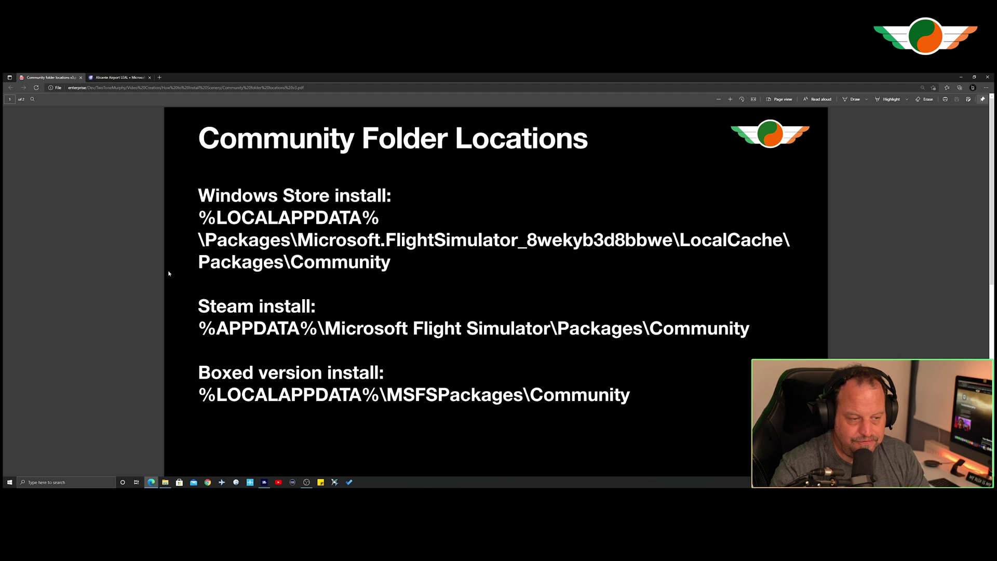
Switch from the Community Folder Locations slide back to Flight Simulator.
click(263, 482)
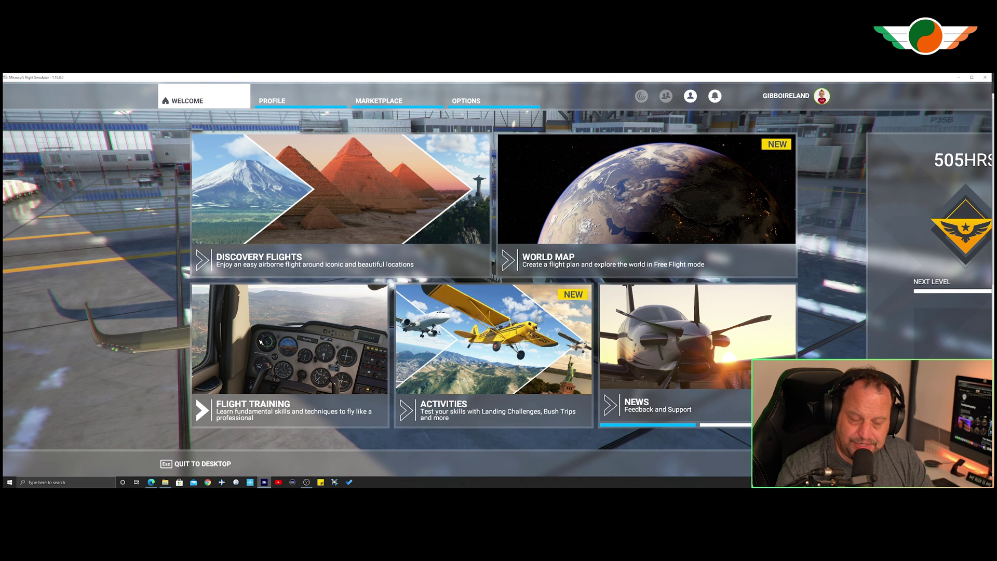
Turn Developer Mode on in General Options and apply and save it.
click(454, 101)
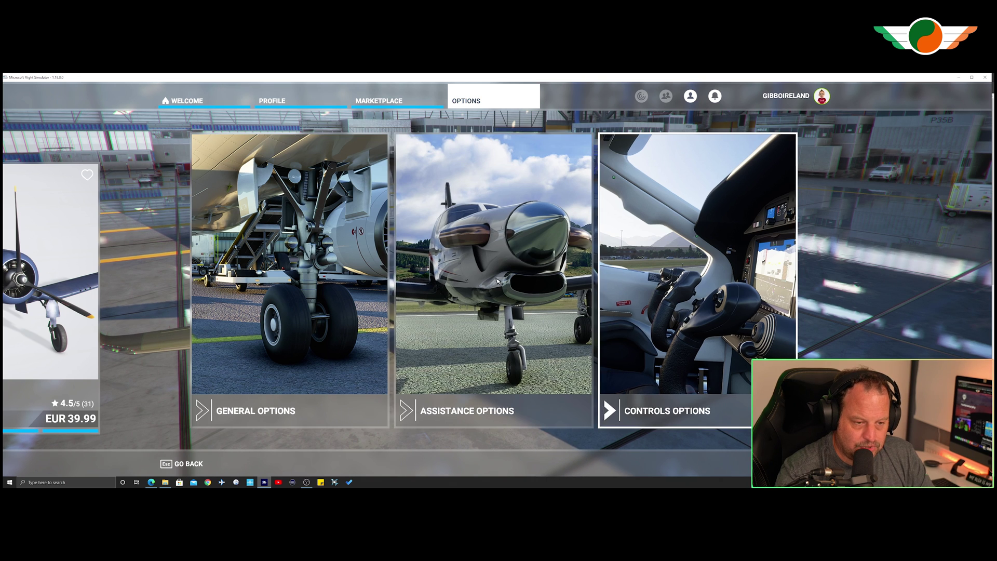
click(264, 307)
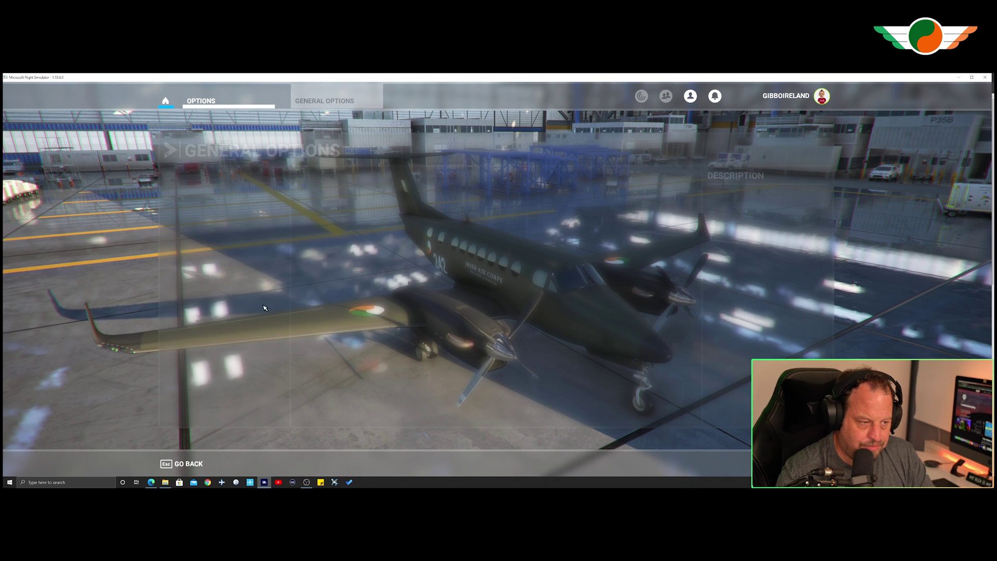
click(225, 337)
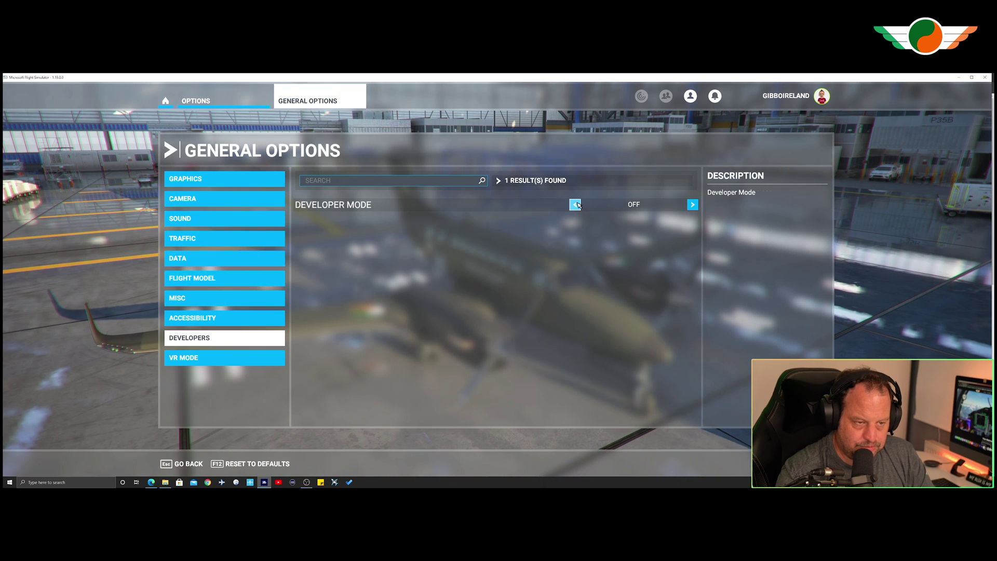
key(Right)
click(341, 462)
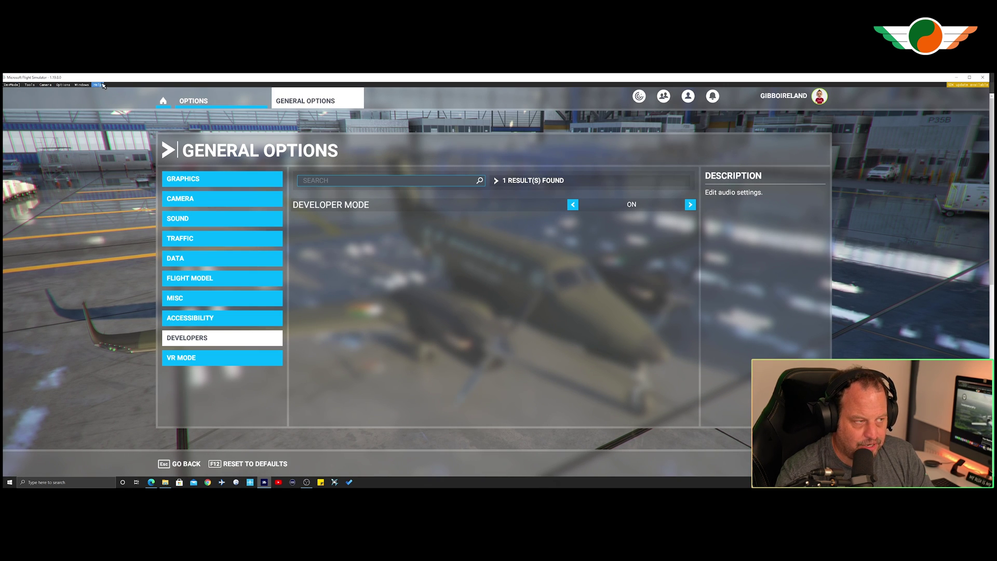
Open the Community folder through the Virtual File System developer tool.
click(30, 85)
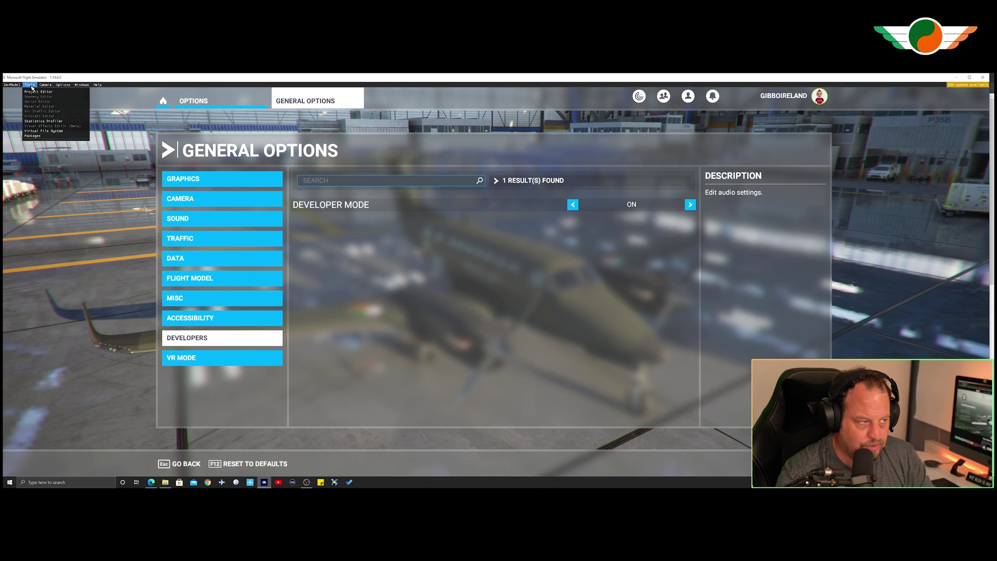
click(42, 131)
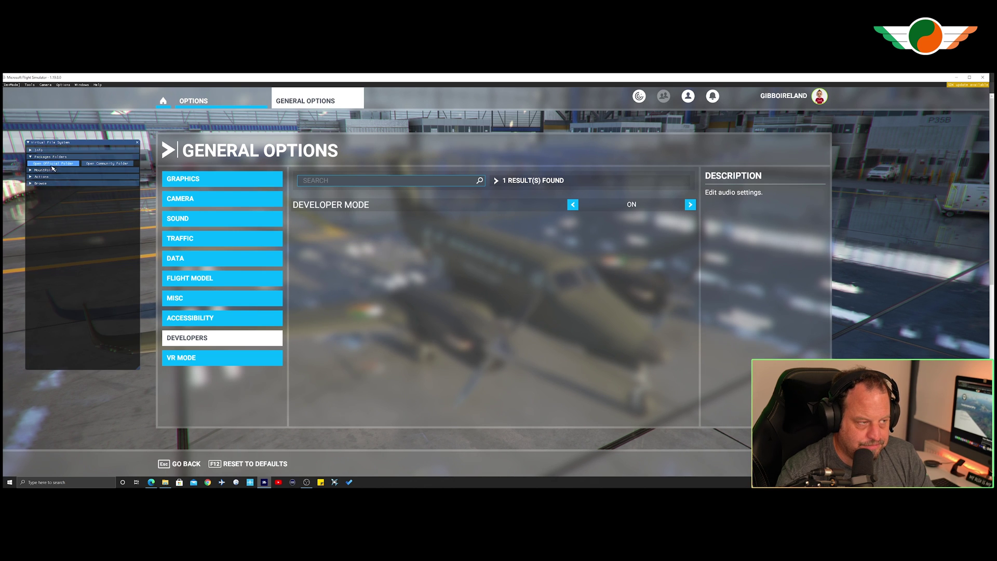
click(106, 164)
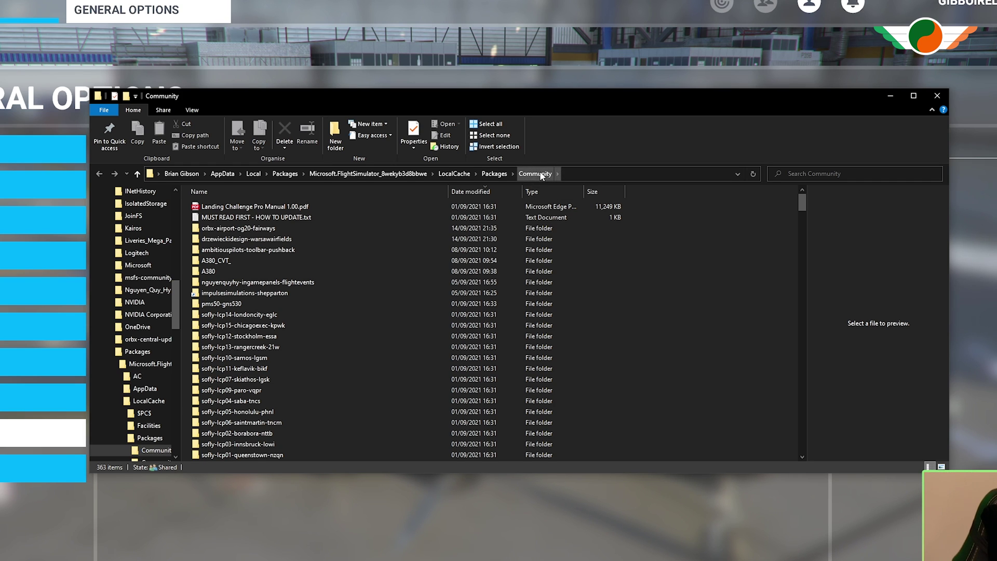
From the Packages folder, send a Community folder shortcut to the desktop.
click(494, 174)
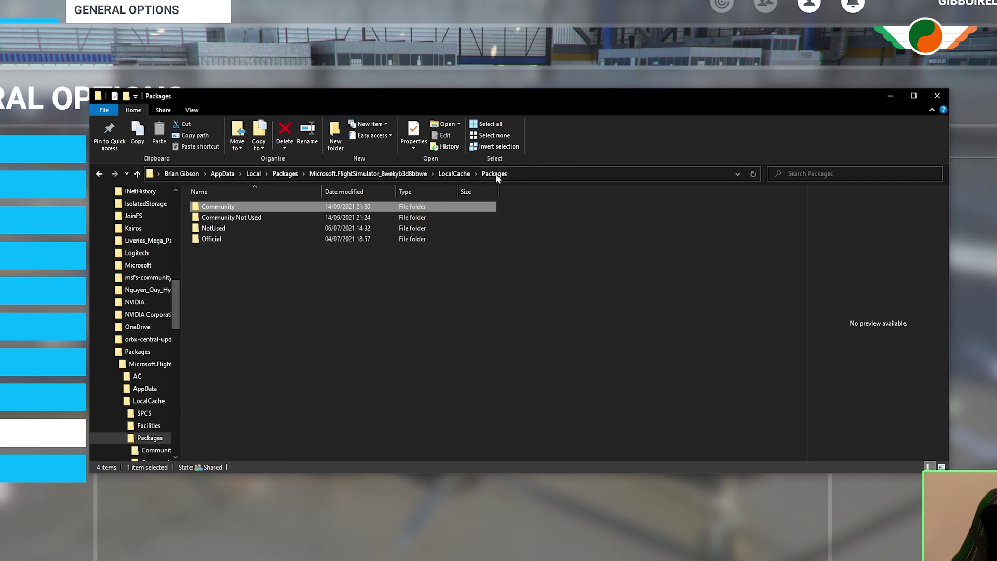
right_click(229, 206)
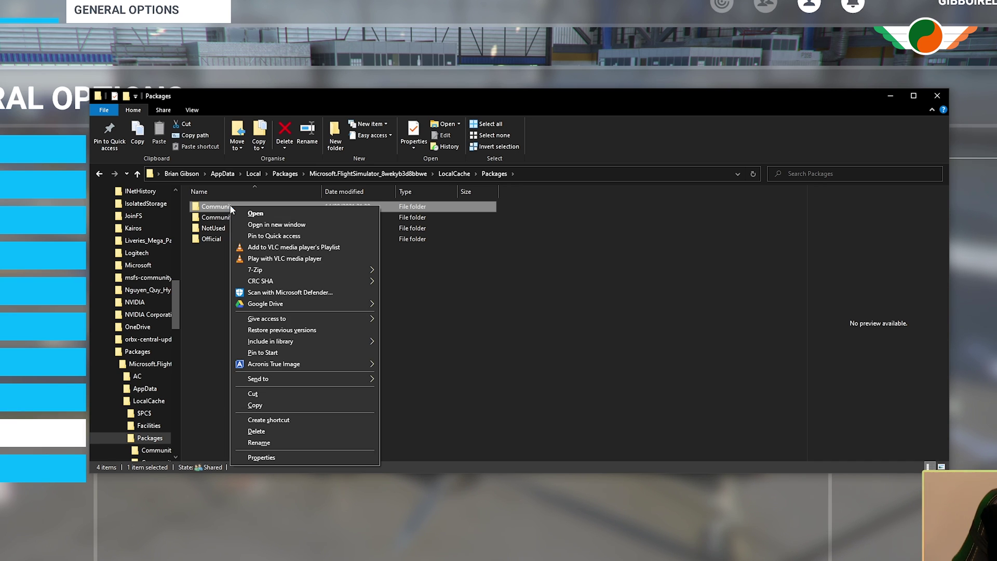
mouse_move(316, 378)
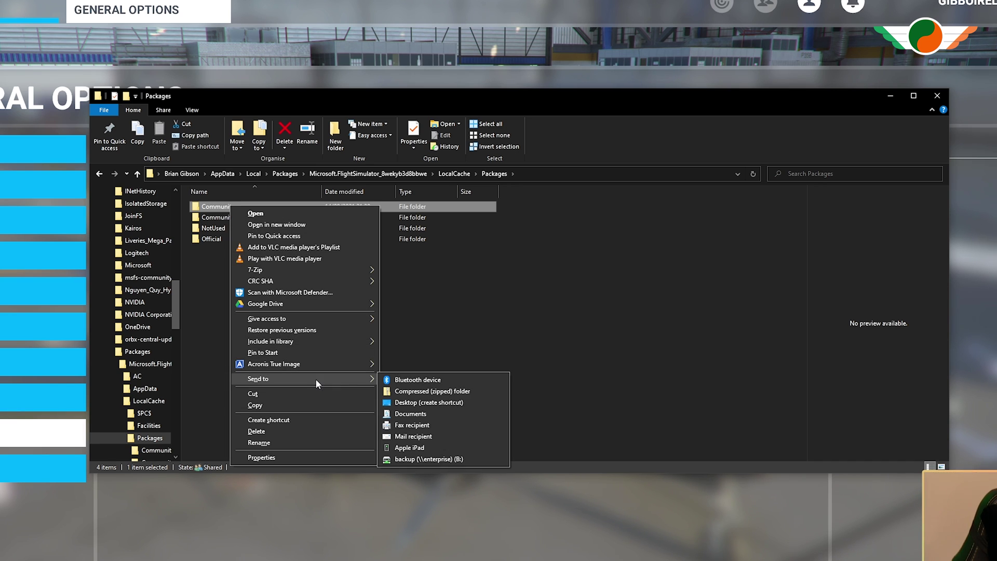
click(444, 402)
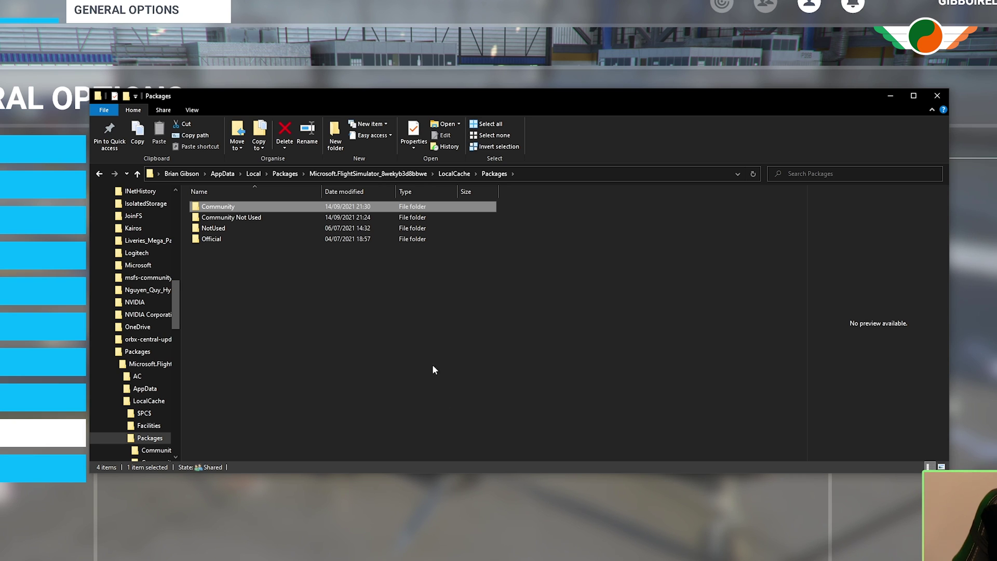
Open Community via the new desktop shortcut, then return to the Community Folder Locations slide.
click(176, 204)
click(175, 202)
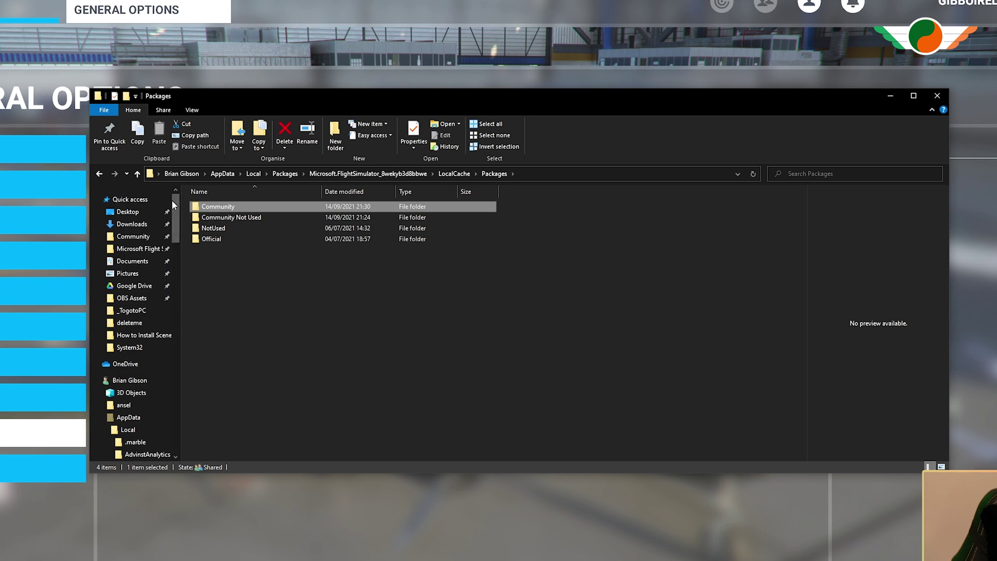
click(145, 211)
double_click(239, 219)
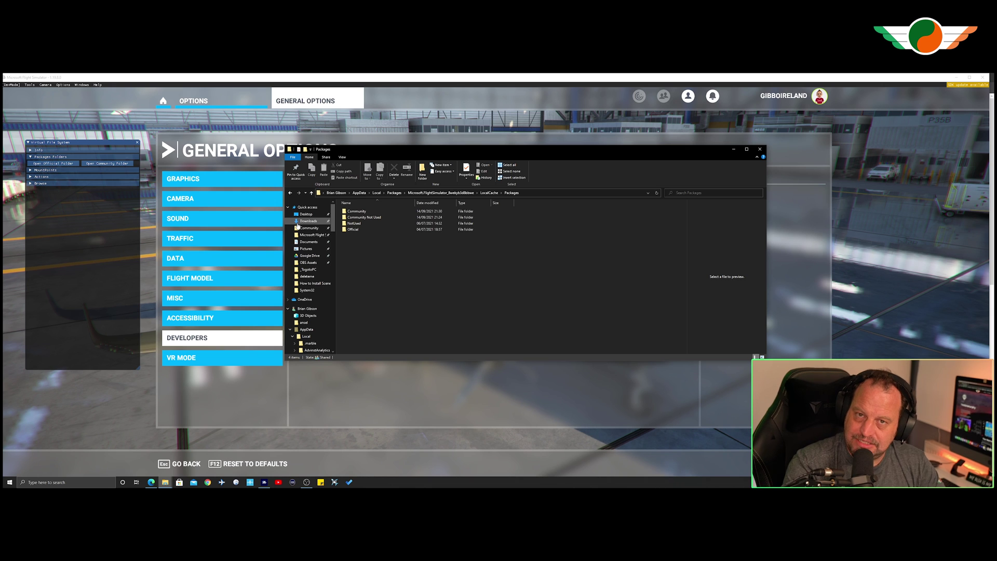
click(151, 481)
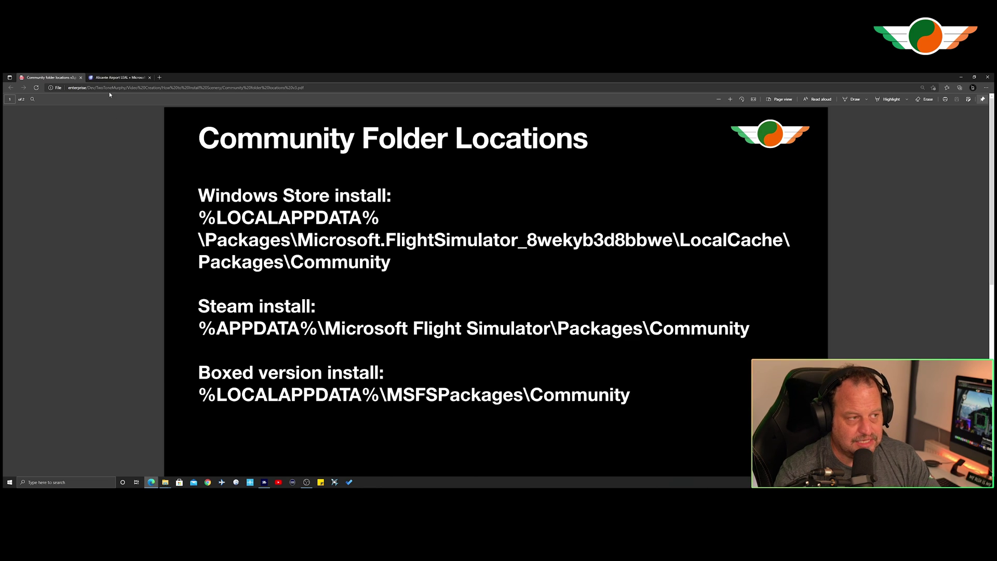
Download version 1.2 of Alicante Airport LEAL from its Flightsim.to page.
click(117, 77)
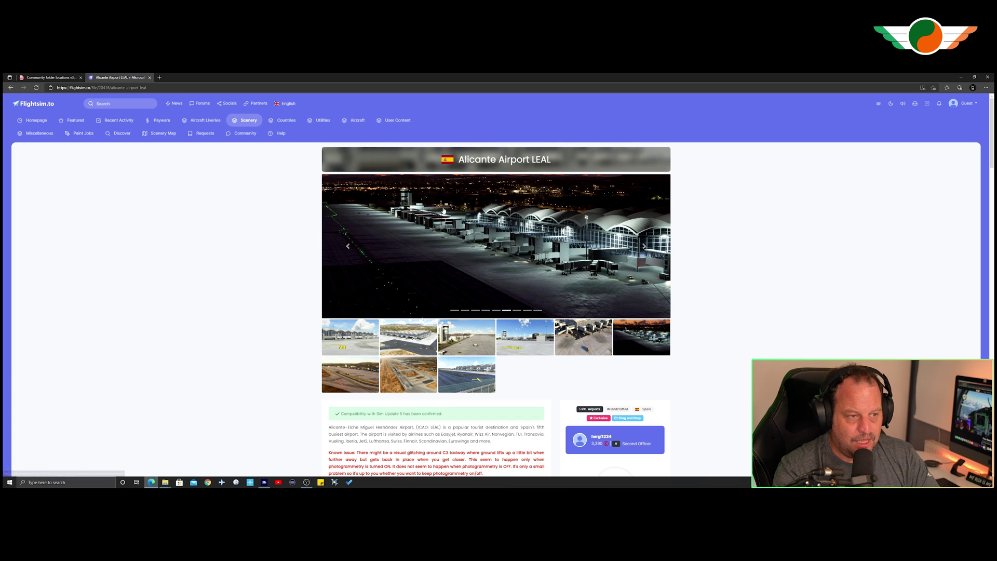
scroll(496, 218, down, 5)
scroll(496, 218, down, 6)
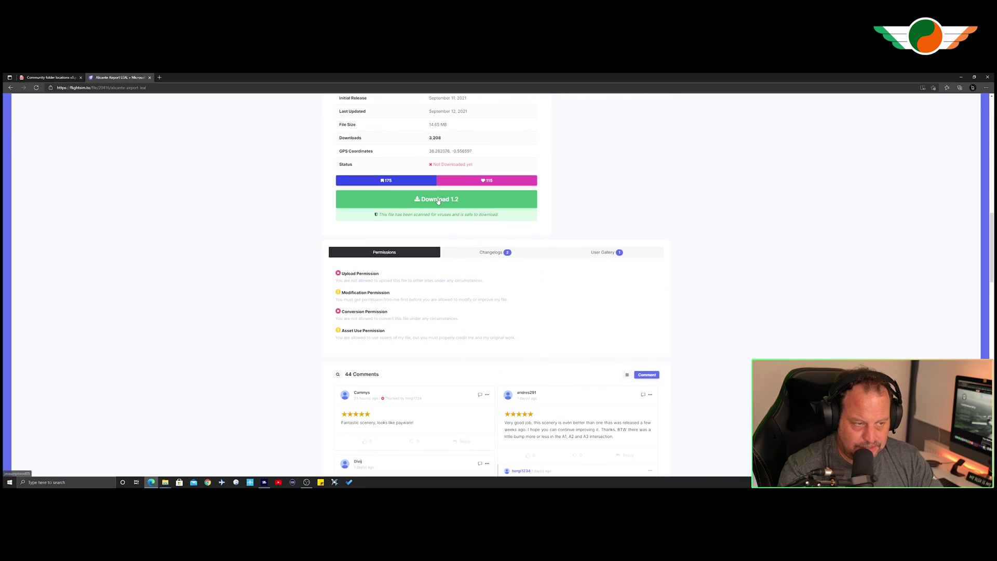
click(437, 201)
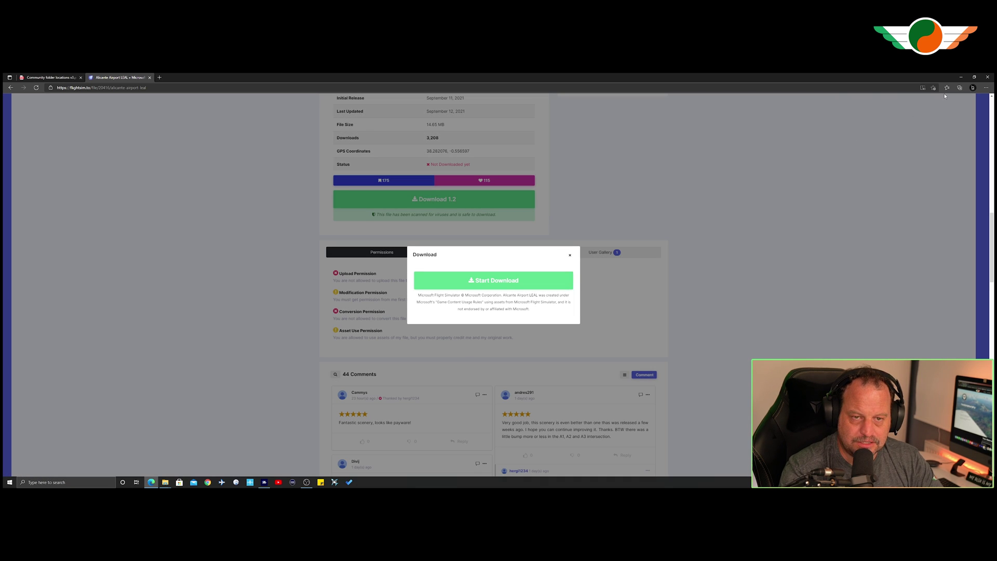
Show the Downloads folder in File Explorer, containing the Alicante Airport LEAL zip.
mouse_move(165, 482)
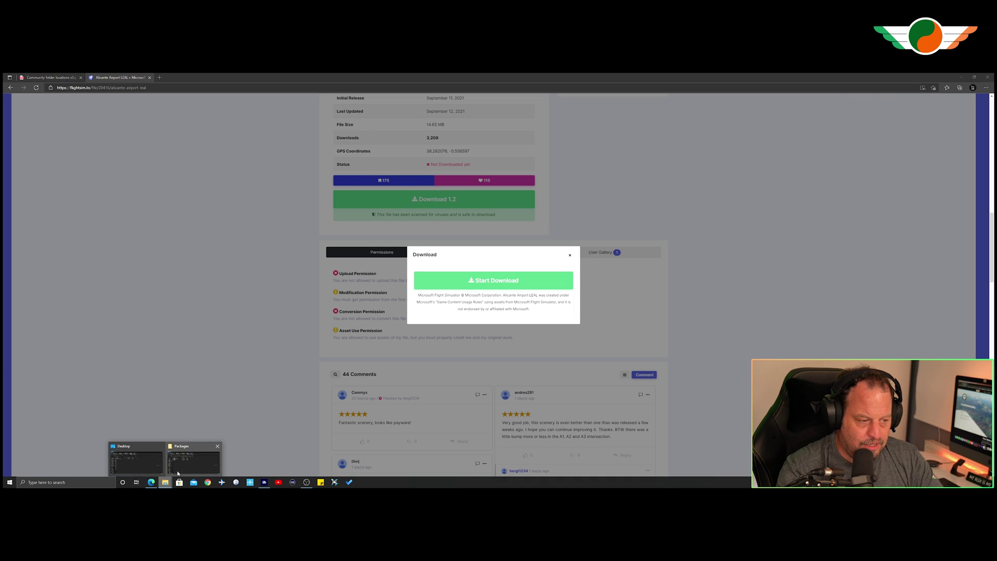
click(136, 458)
click(331, 243)
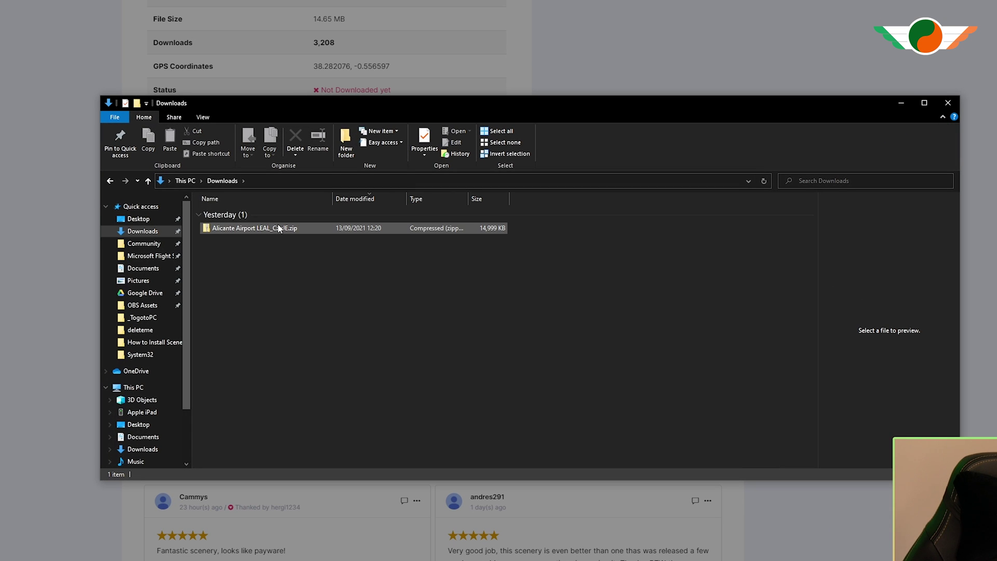
Extract the Alicante Airport LEAL zip into its suggested Downloads subfolder.
click(285, 228)
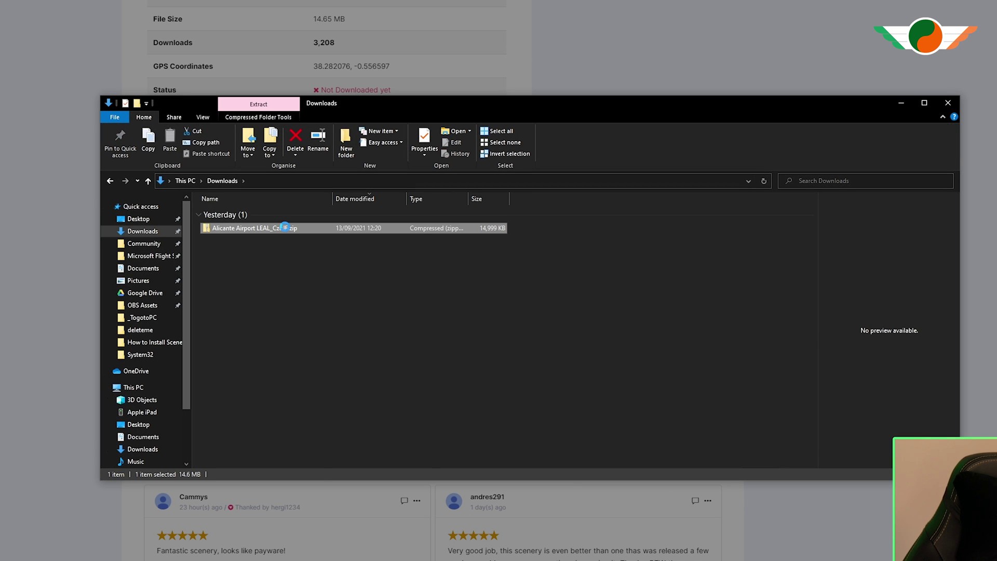
right_click(285, 227)
click(350, 276)
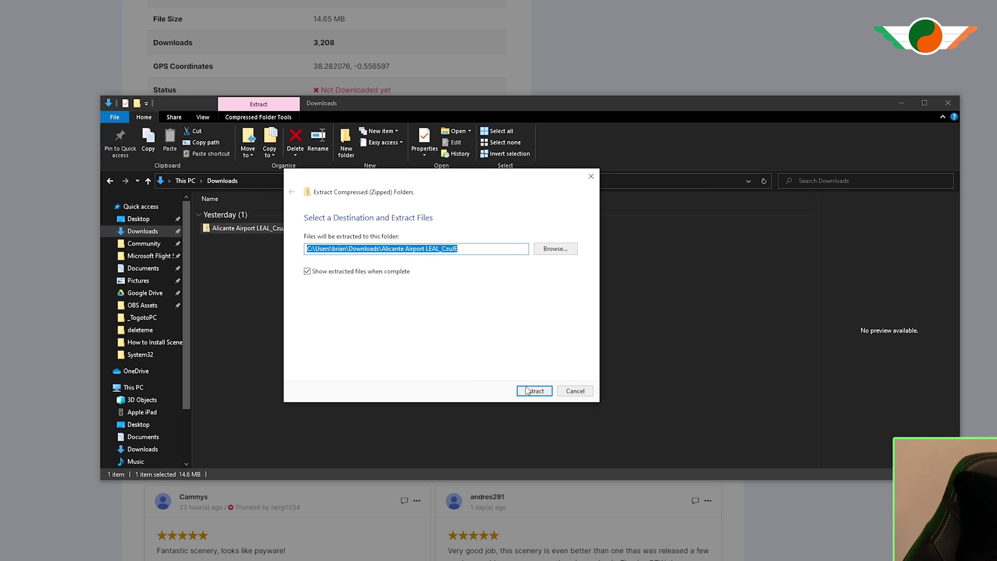
click(534, 390)
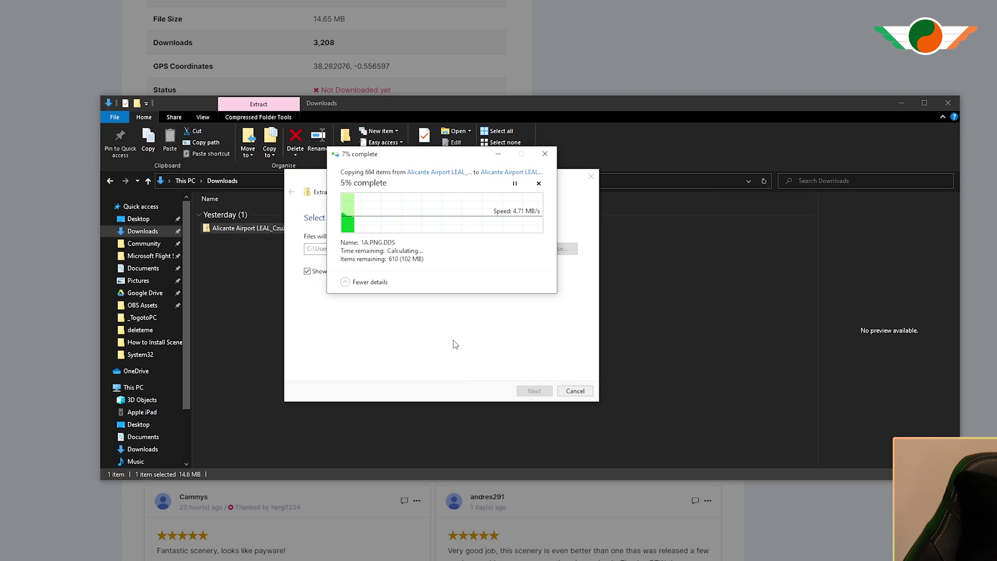
Browse the orbx-airport-og20-fairways and sofly-lcp34-barrierreed-ybhm packages in Community.
click(141, 243)
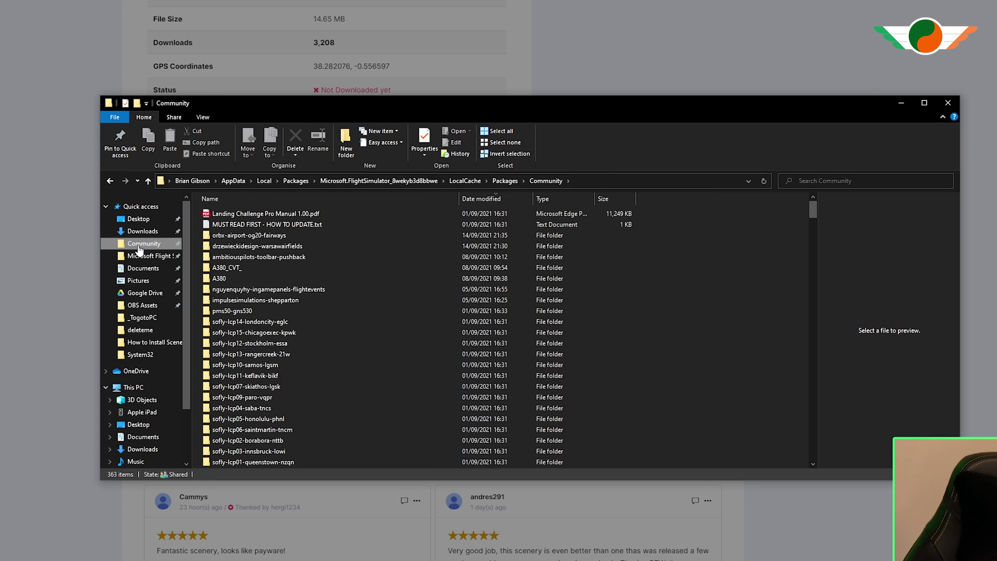
mouse_move(260, 249)
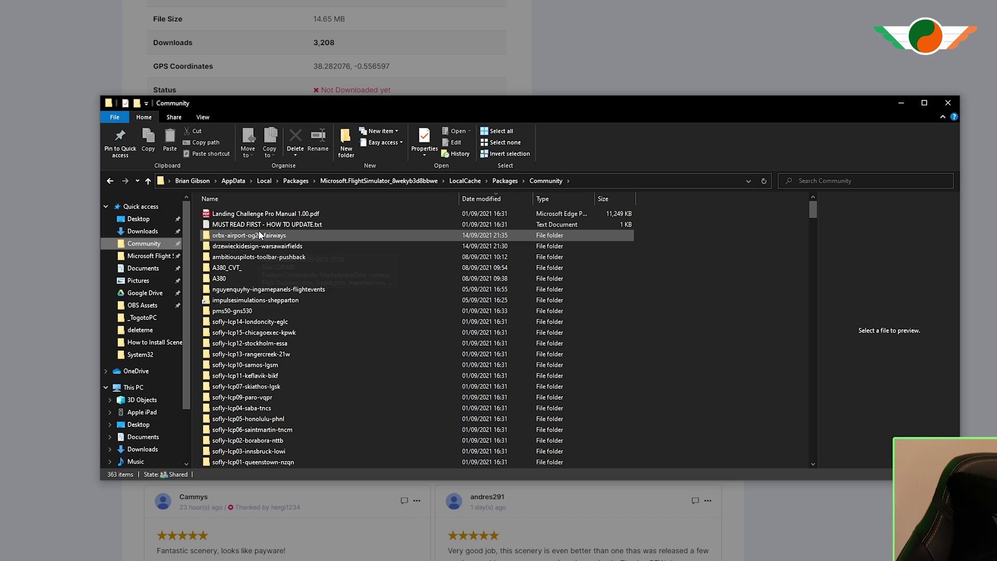
double_click(258, 235)
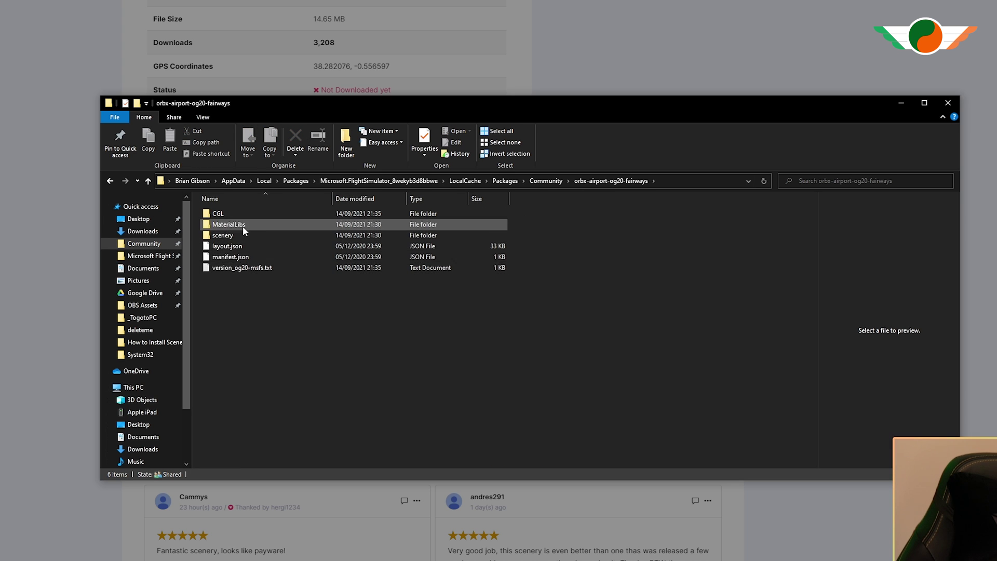
click(540, 181)
scroll(293, 344, down, 2)
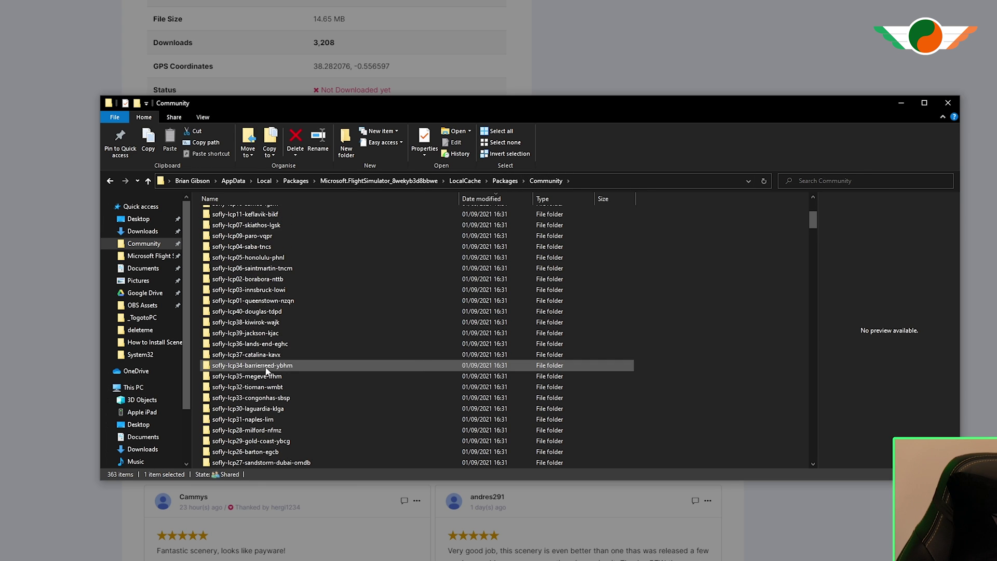
double_click(275, 364)
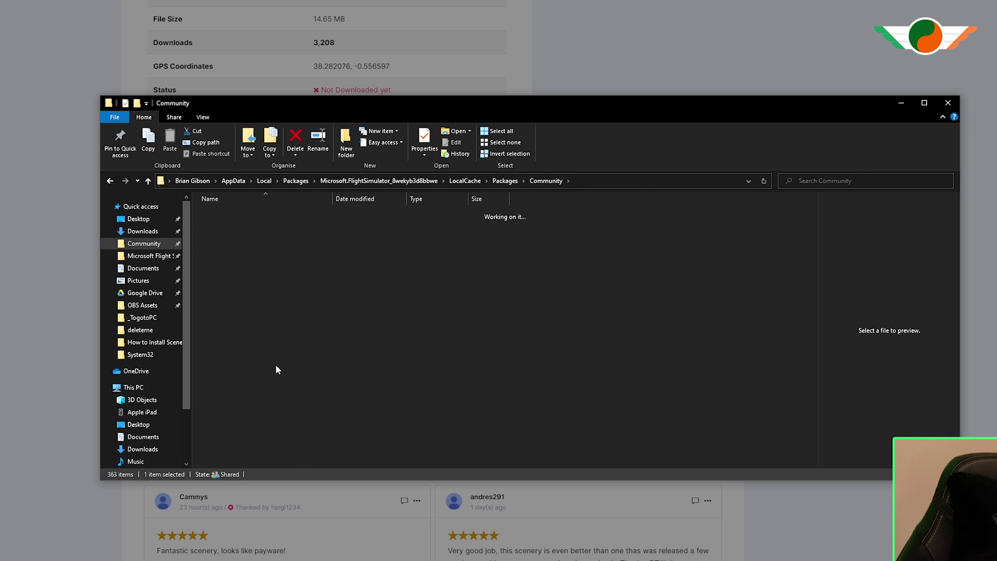
Bring the extracted Alicante Airport LEAL_CzuJE window forward and move it into place.
click(544, 179)
double_click(442, 299)
drag(530, 538, 537, 131)
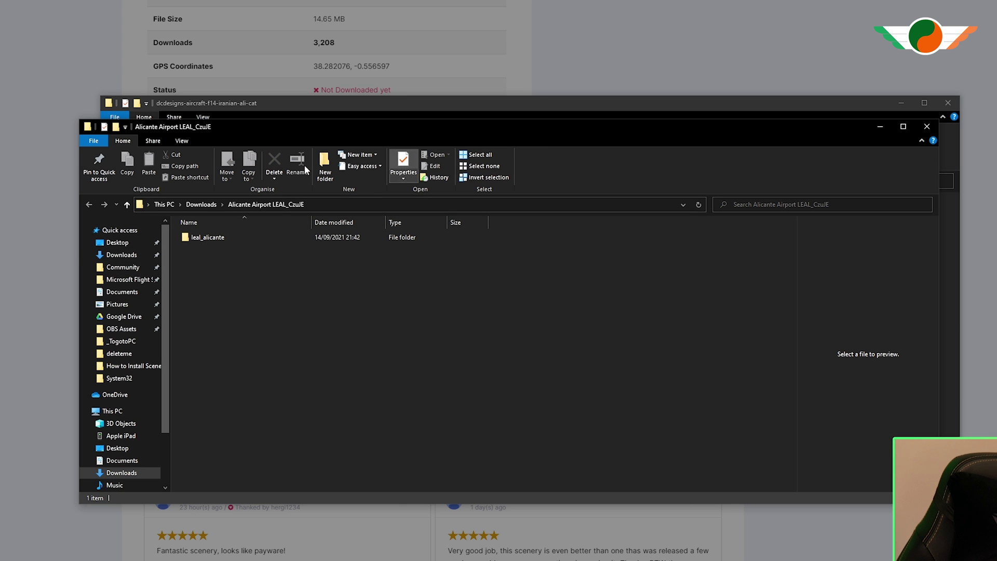
Open Alicante Airport LEAL_CzuJE in Downloads and inspect the leal_alicante package contents.
click(122, 254)
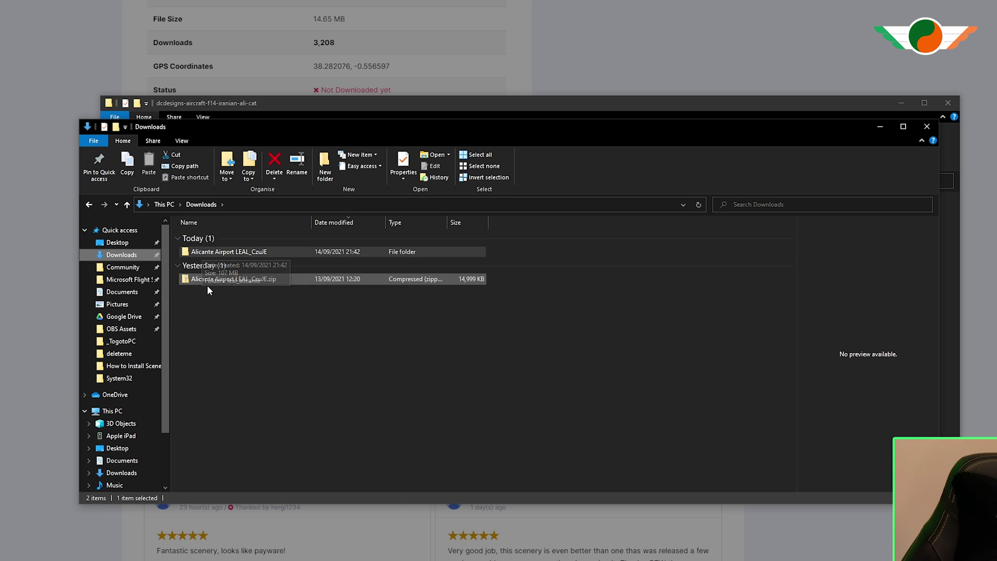
double_click(249, 252)
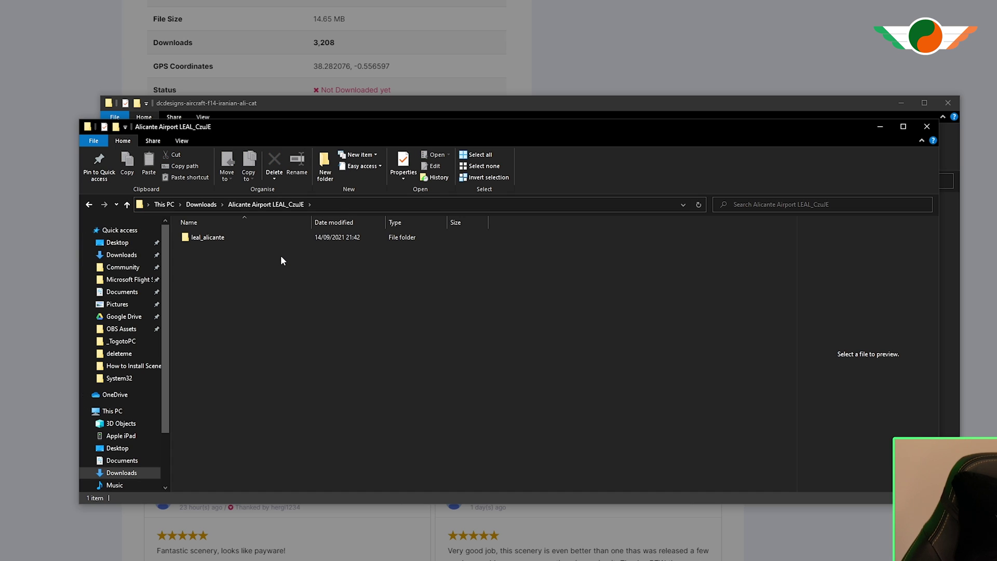
double_click(216, 240)
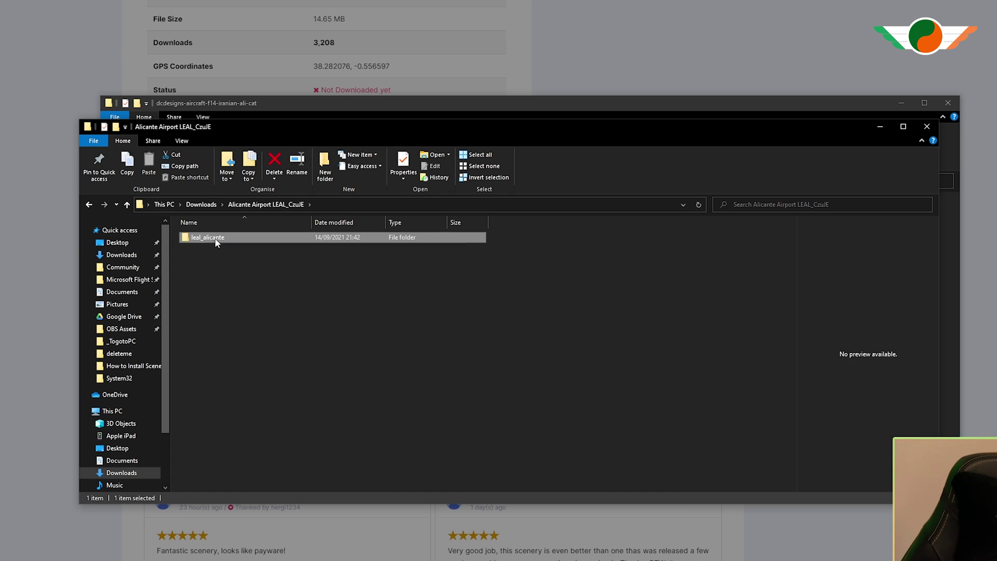
click(283, 204)
key(alt+Up)
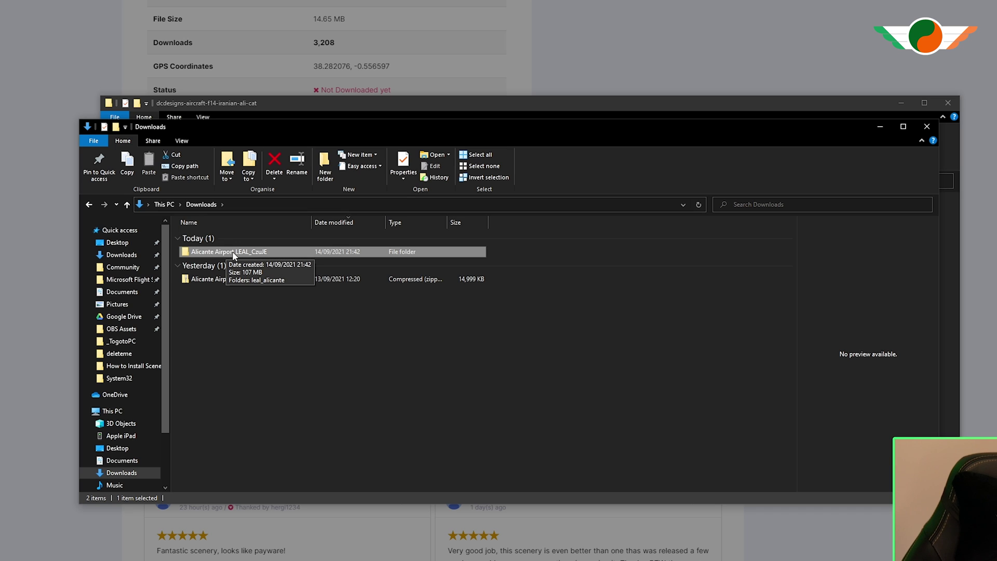
key(Delete)
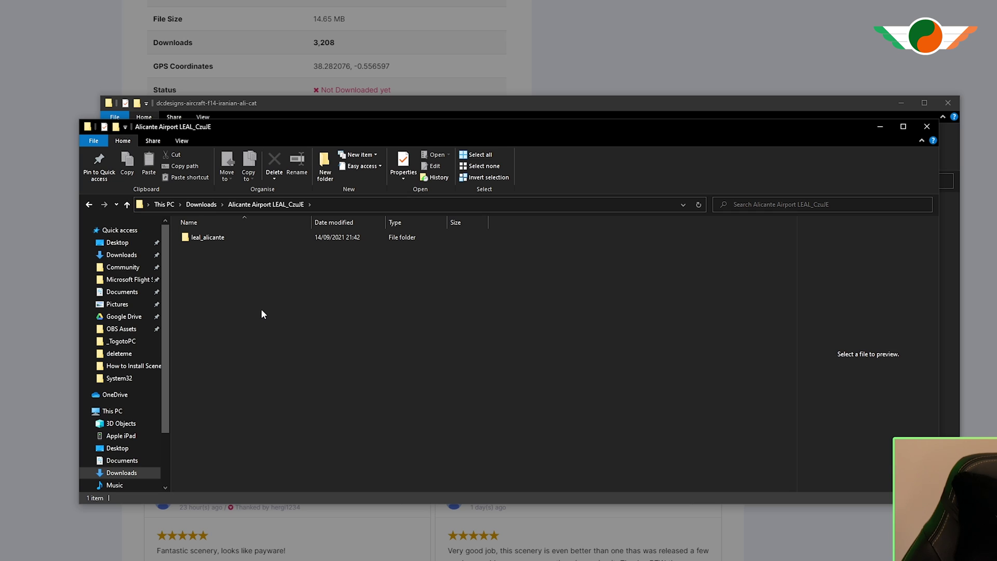
double_click(210, 238)
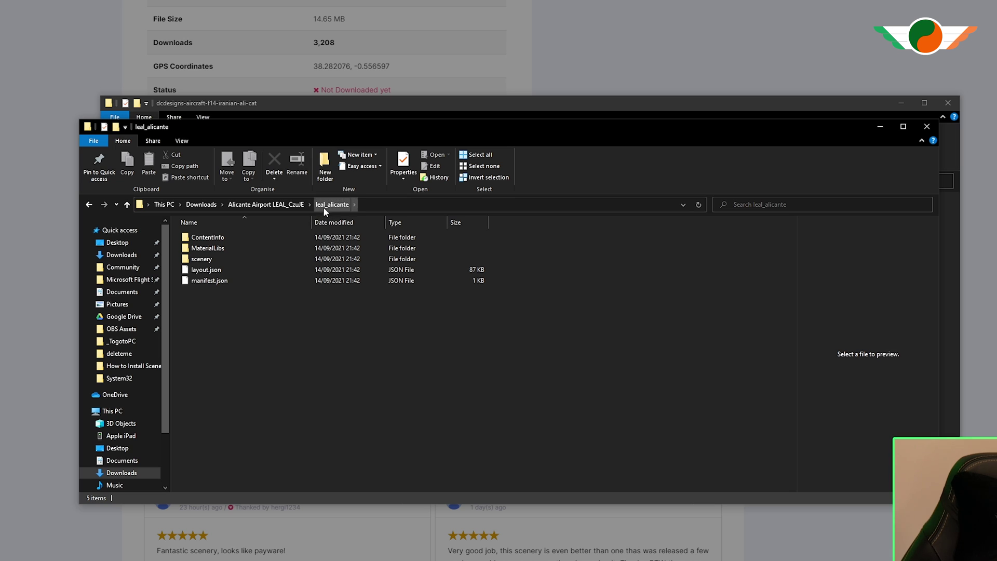
click(289, 207)
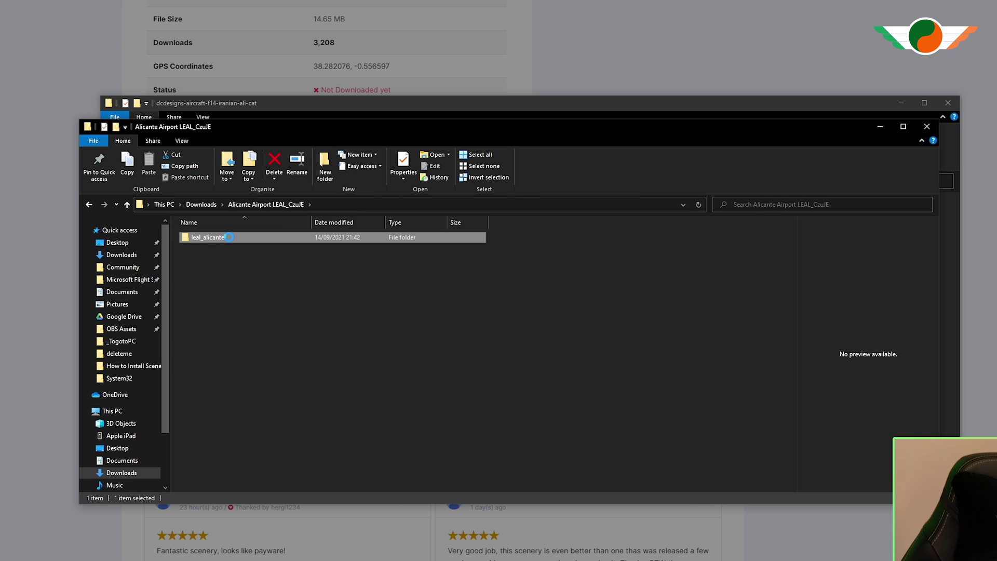
Copy the leal_alicante folder and paste it into the Community folder.
right_click(229, 236)
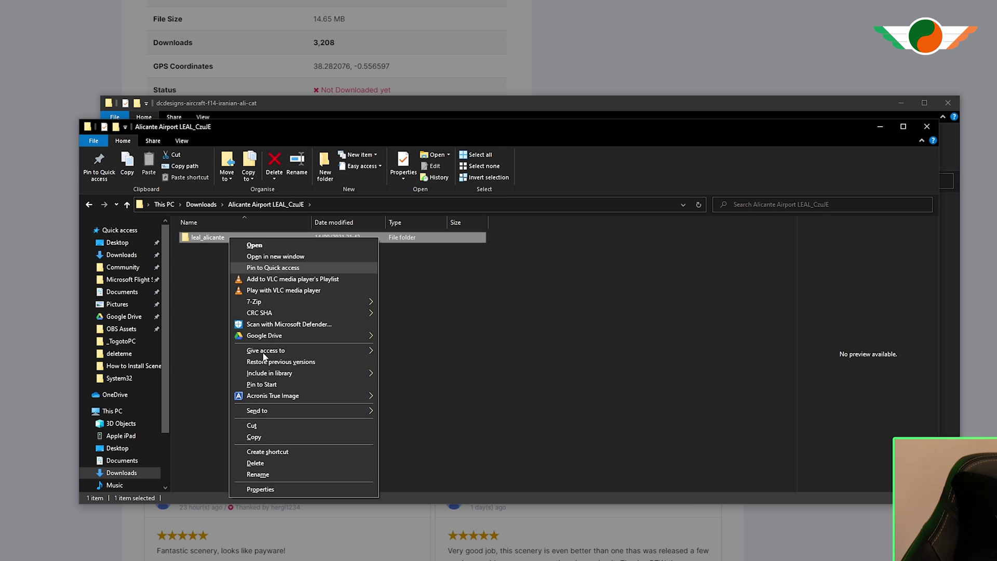
click(273, 435)
click(123, 267)
right_click(726, 308)
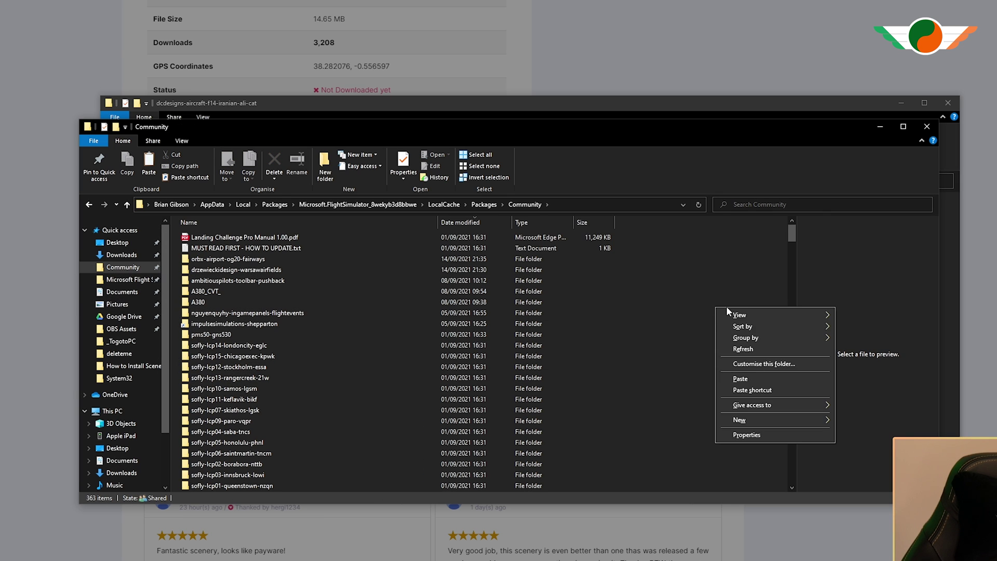
click(763, 380)
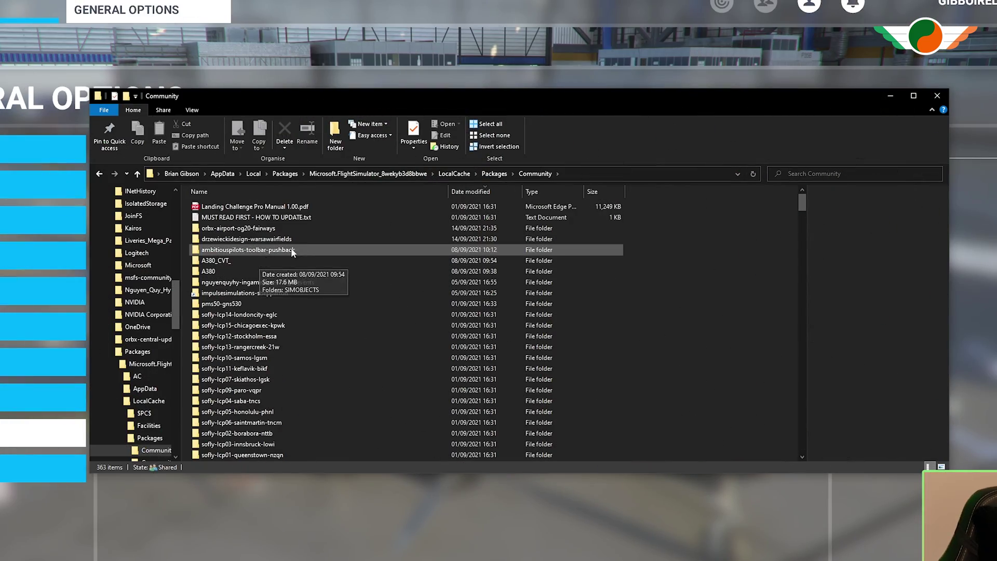
Scroll through Community, selecting orbx-airport-og20-fairways, A380 and sofly-lcp33-congonhas-sbsp.
mouse_move(250, 229)
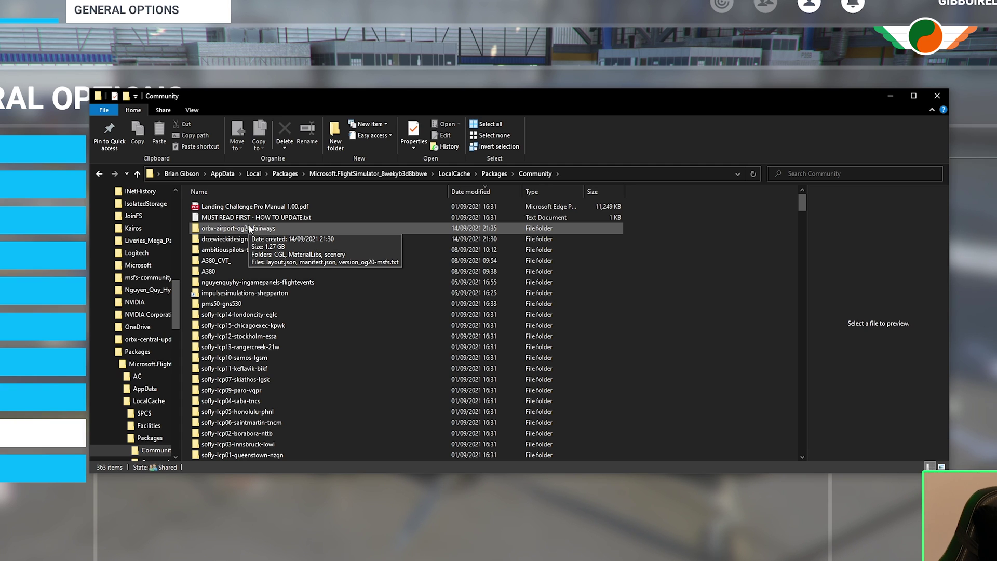
click(292, 227)
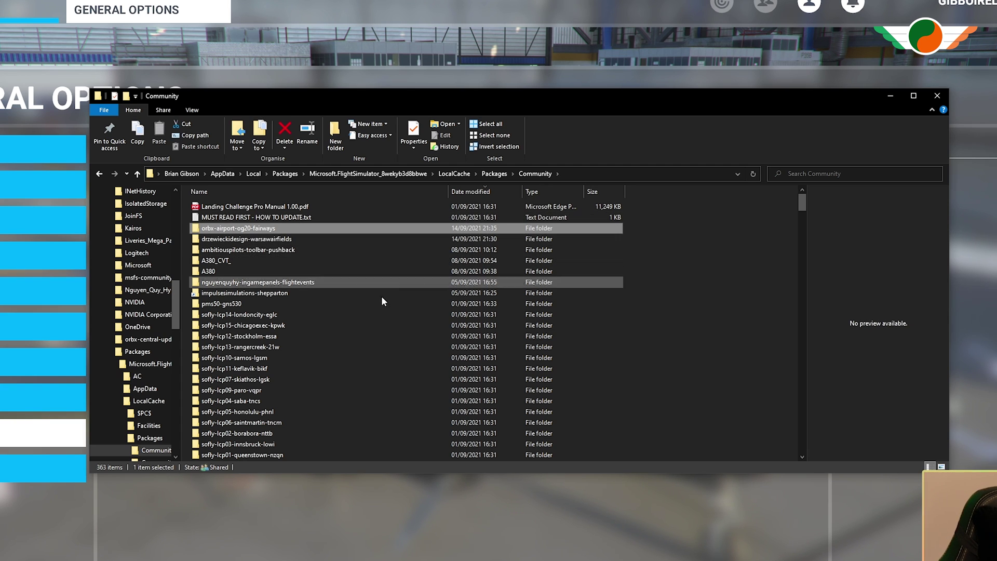
click(238, 270)
scroll(373, 353, down, 2)
scroll(376, 358, down, 4)
click(279, 357)
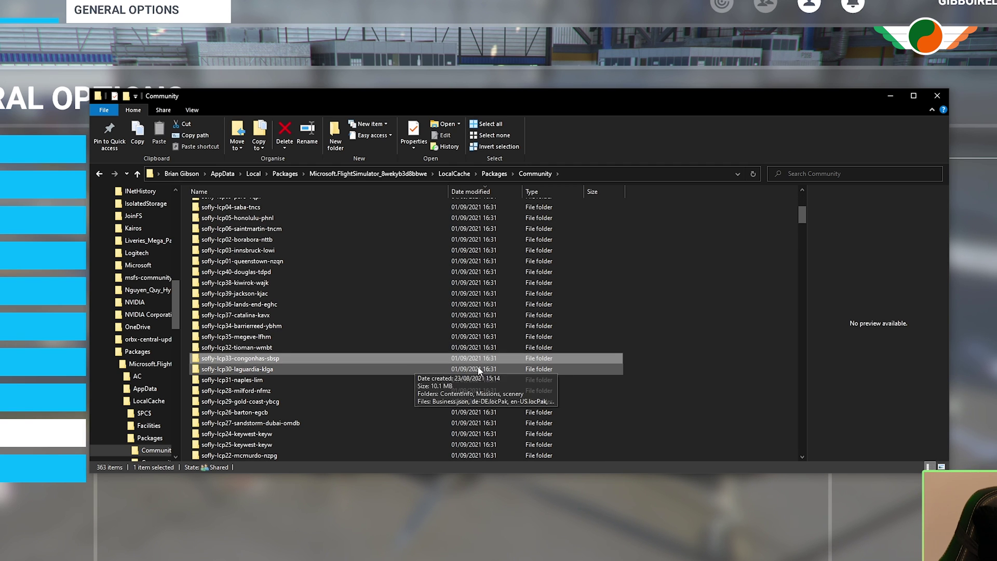
scroll(479, 370, down, 6)
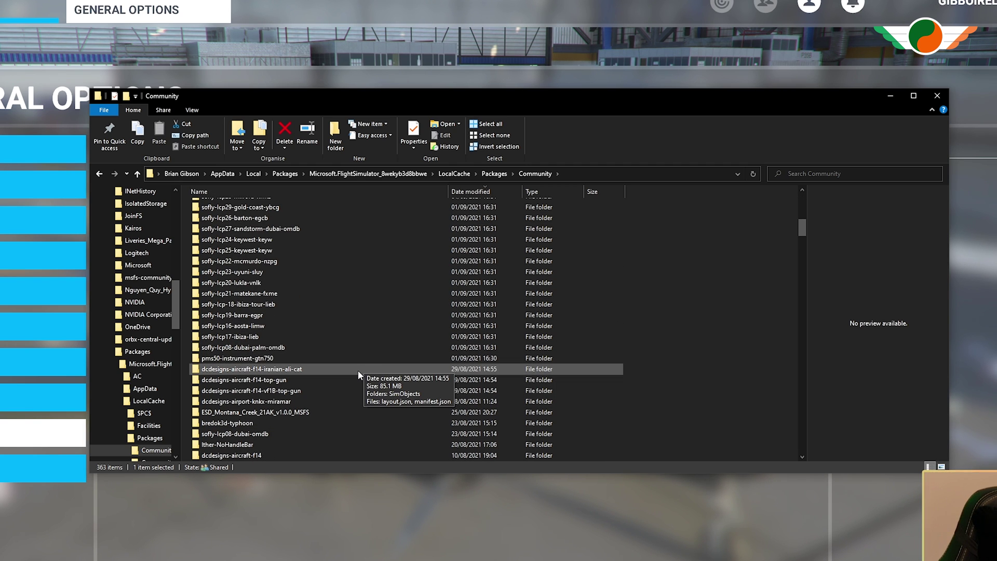
scroll(357, 370, down, 10)
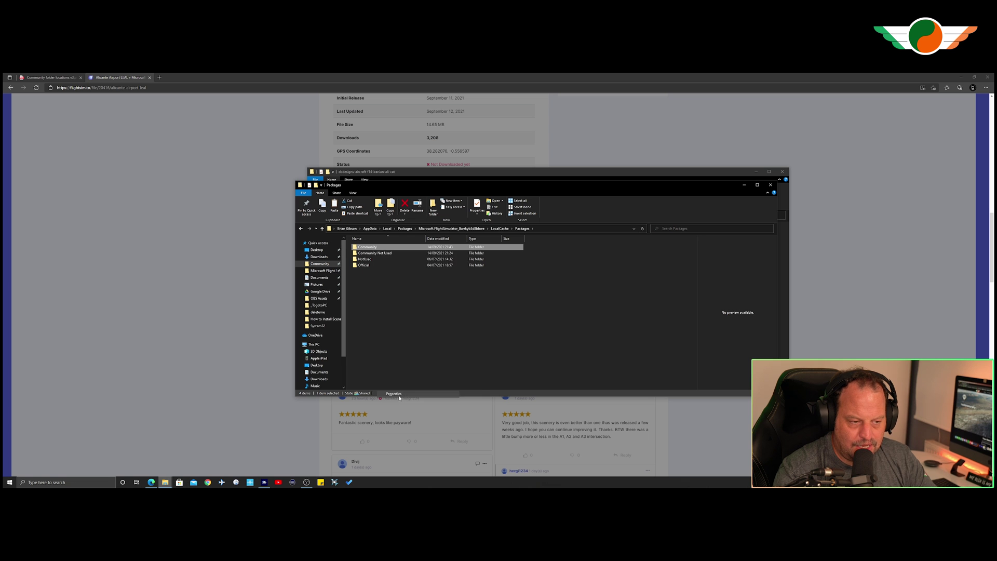
Review the Community folder's properties from Packages, then cancel without changes.
click(399, 397)
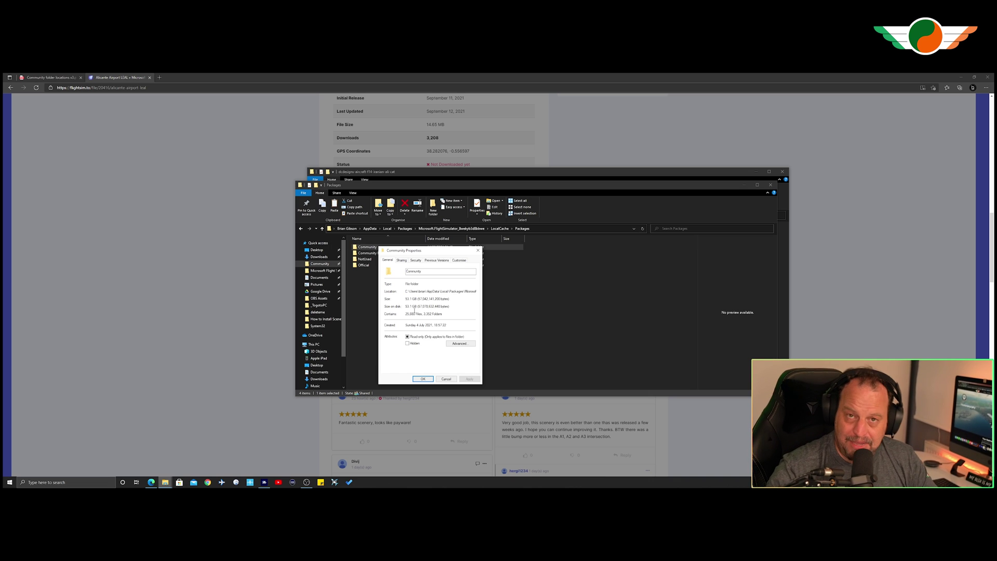
click(446, 380)
click(426, 302)
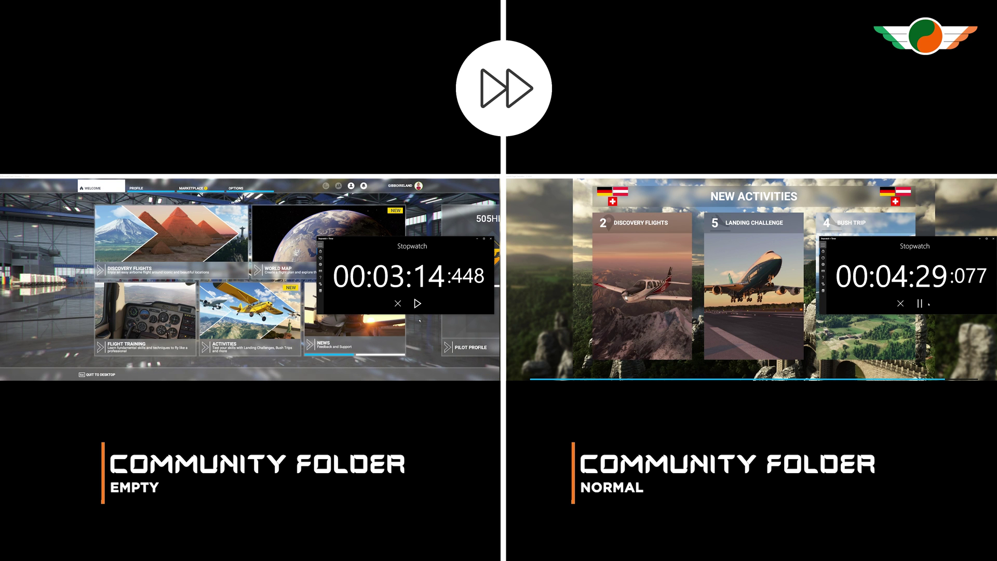
Stop the stopwatch when the simulator's main menu appears.
click(921, 304)
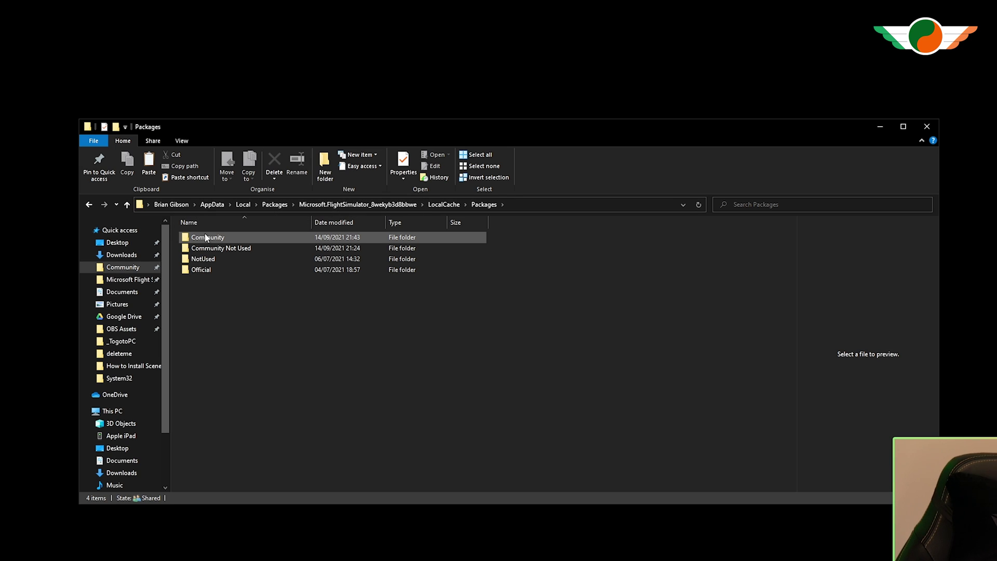
Show the empty Community Not Used folder, return to Packages, then switch to the MSFS Addons Linker video.
mouse_move(204, 242)
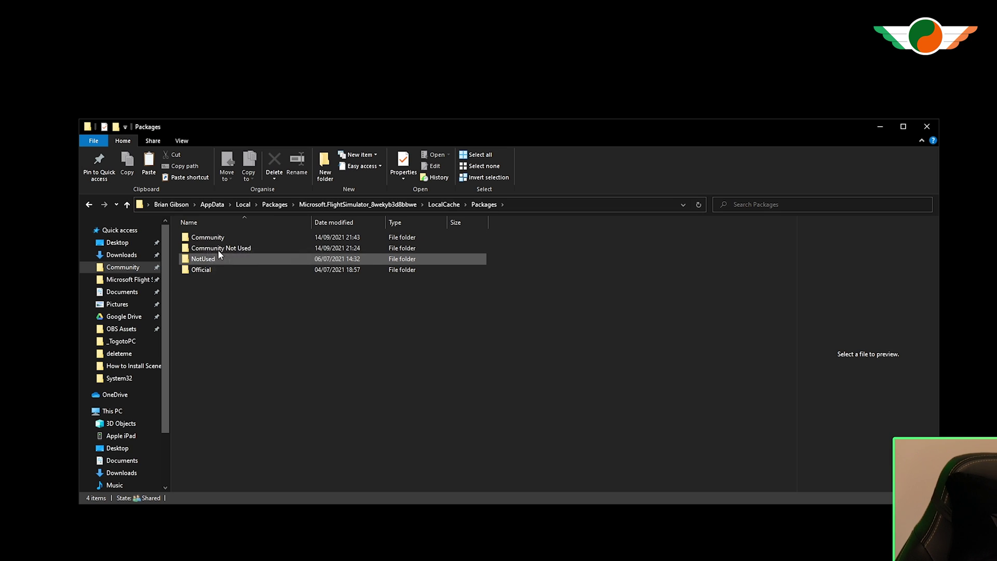
double_click(235, 248)
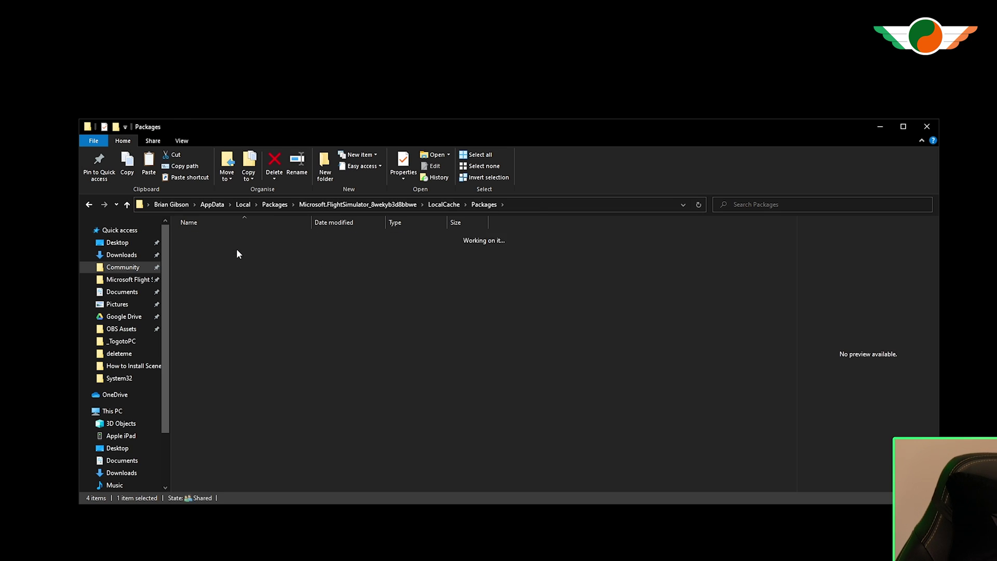
click(482, 204)
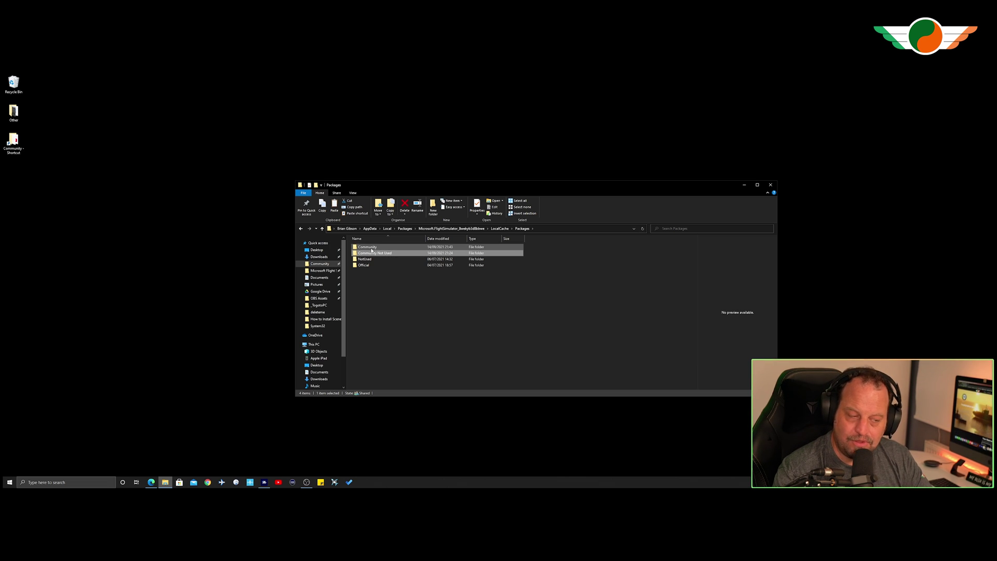
click(151, 482)
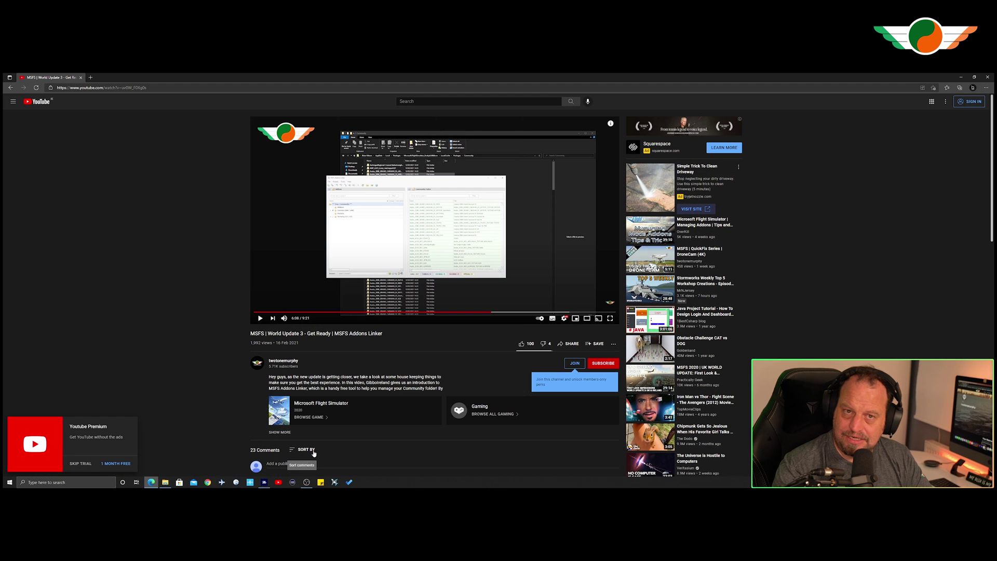